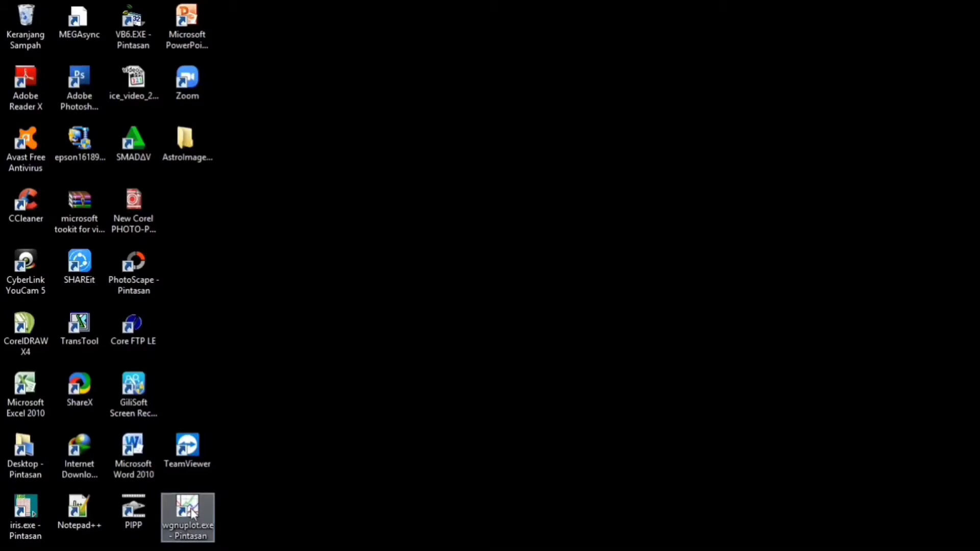
- Launch gnuplot and change its working directory to D:\PPL IF\file\data SQM
{"action": "double_click", "coordinate": [192, 517]}
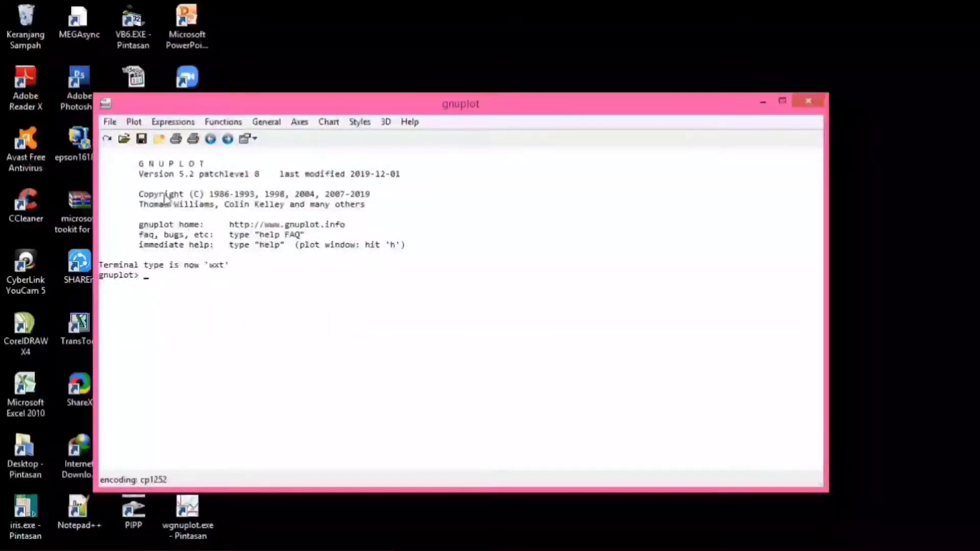
{"action": "left_click", "coordinate": [110, 124]}
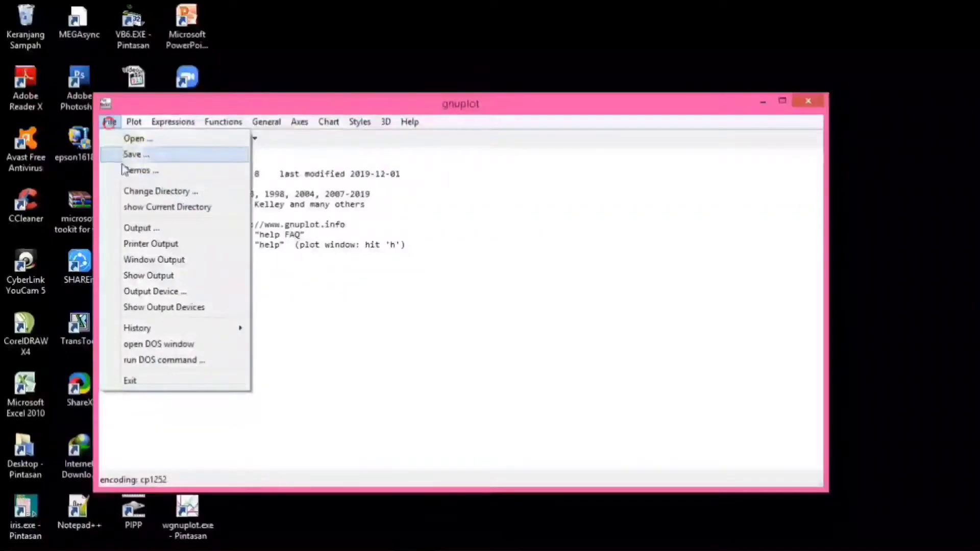
{"action": "left_click", "coordinate": [130, 191]}
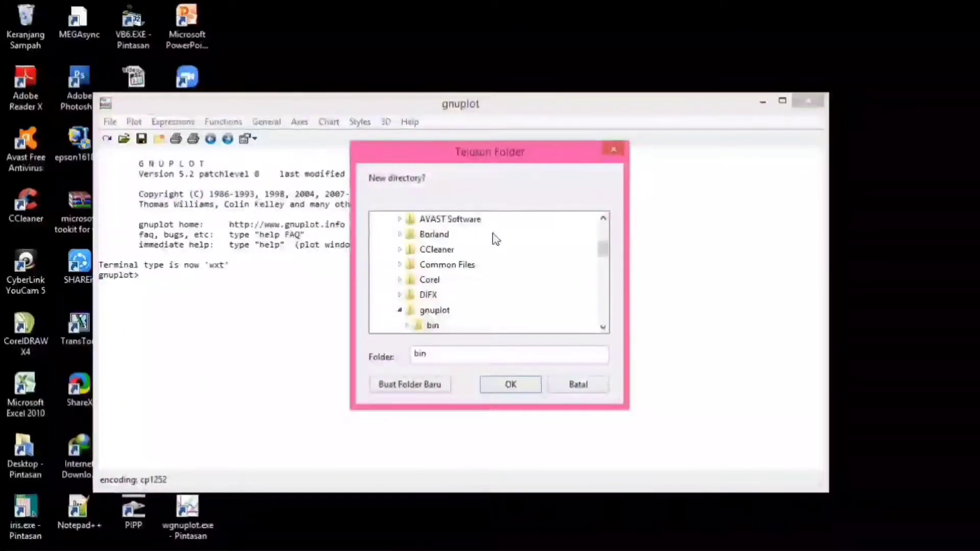
{"action": "scroll", "coordinate": [584, 255], "scroll_direction": "up", "scroll_amount": 2}
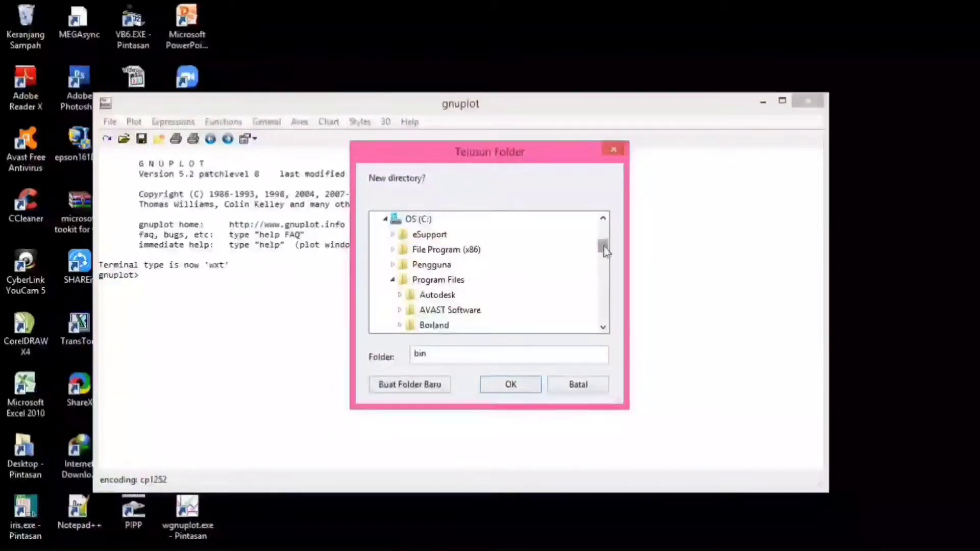
{"action": "left_click_drag", "start_coordinate": [607, 250], "coordinate": [615, 317]}
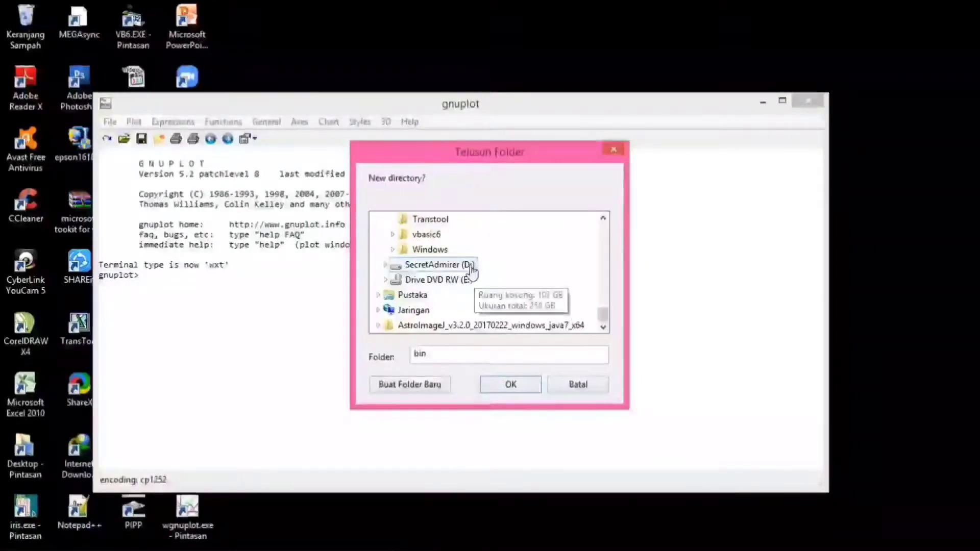
{"action": "left_click", "coordinate": [466, 265]}
{"action": "left_click_drag", "start_coordinate": [601, 289], "coordinate": [604, 311]}
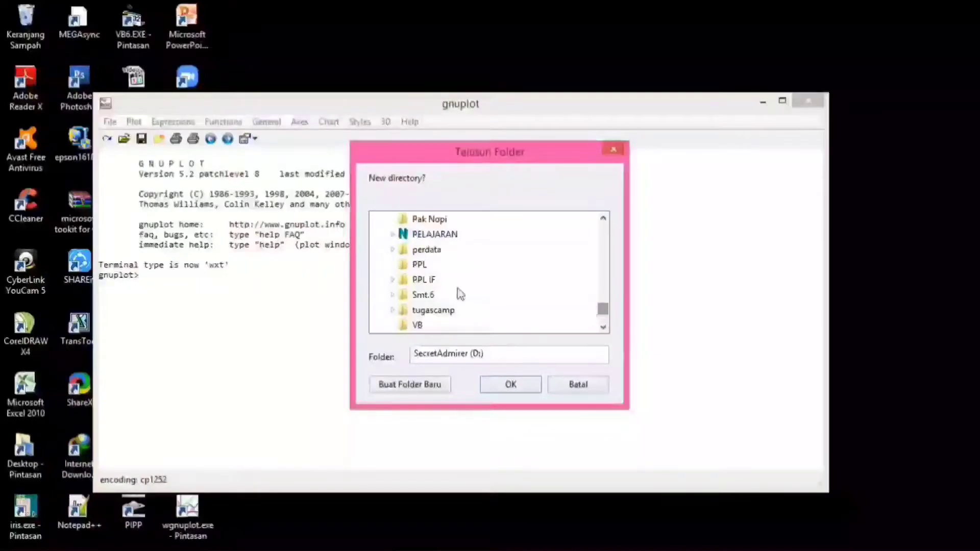
{"action": "double_click", "coordinate": [401, 281]}
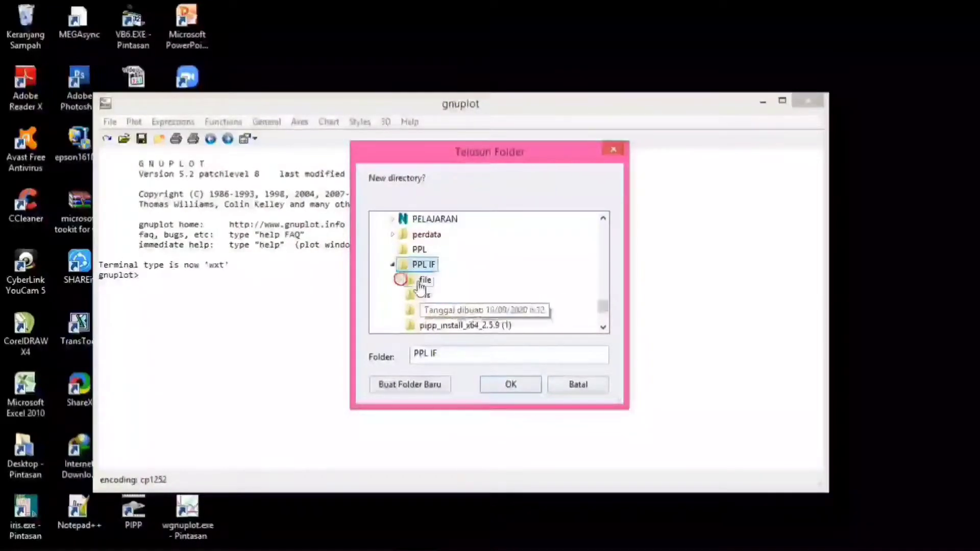
{"action": "left_click", "coordinate": [422, 281]}
{"action": "double_click", "coordinate": [422, 282]}
{"action": "left_click", "coordinate": [446, 296]}
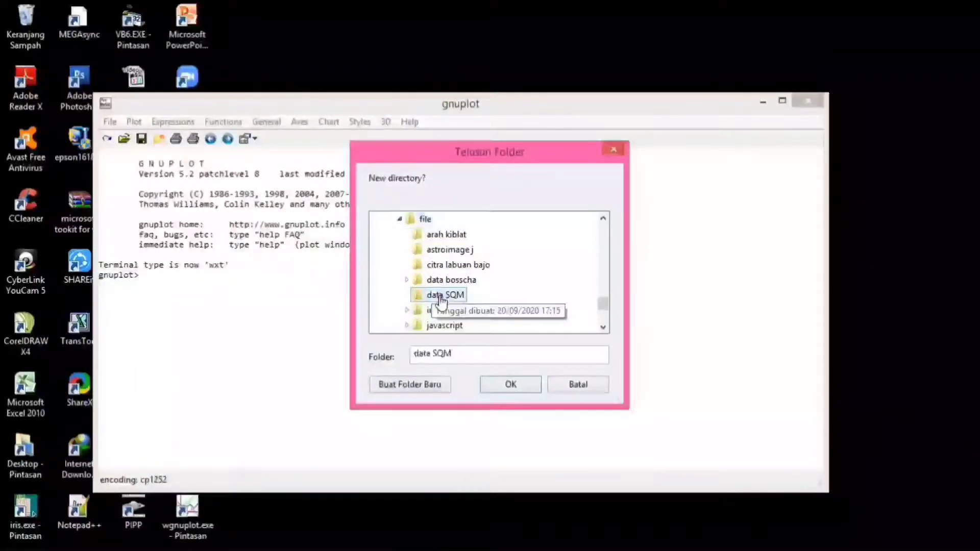
{"action": "left_click", "coordinate": [494, 386]}
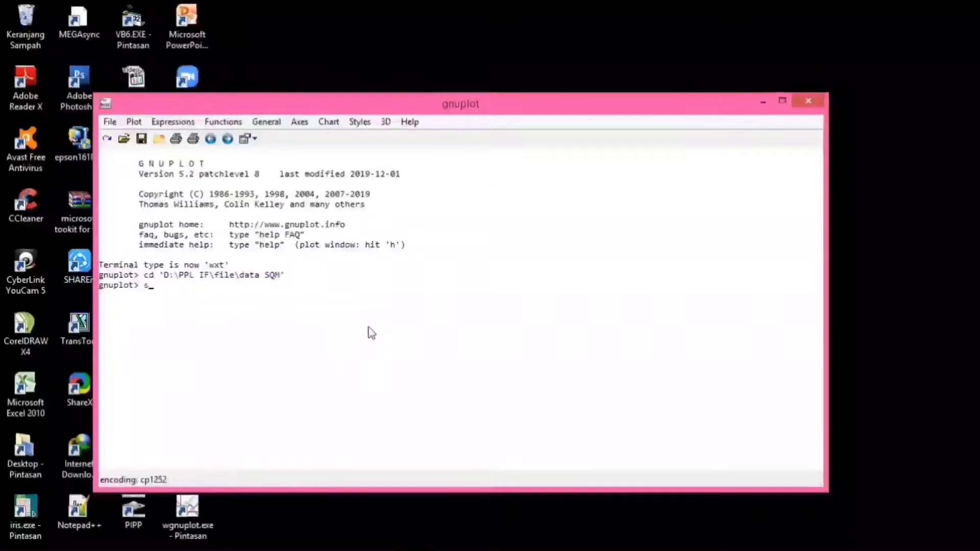
- Set the datafile separator to a semicolon with the command set datafile separator ";"
{"action": "type", "text": "t da"}
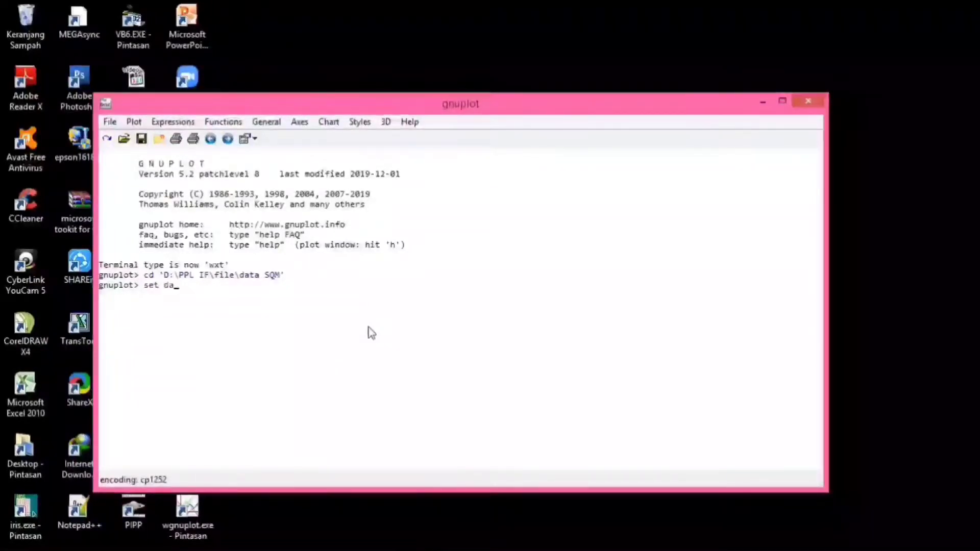
{"action": "type", "text": "tafi"}
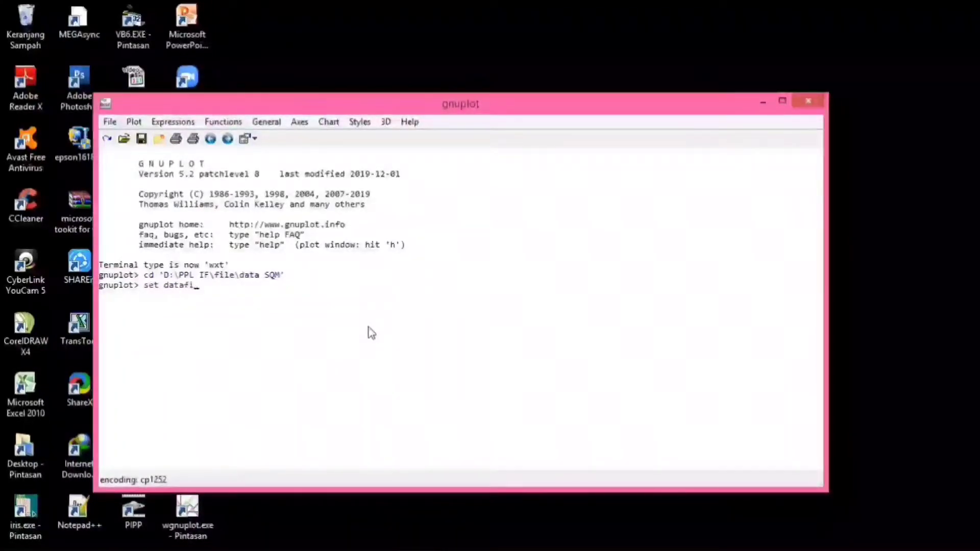
{"action": "type", "text": "le"}
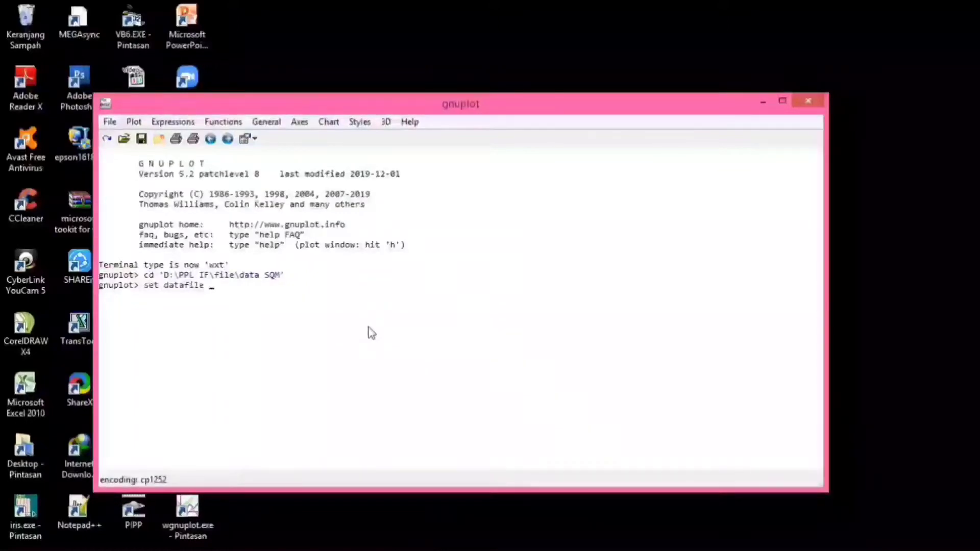
{"action": "type", "text": " separator \";"}
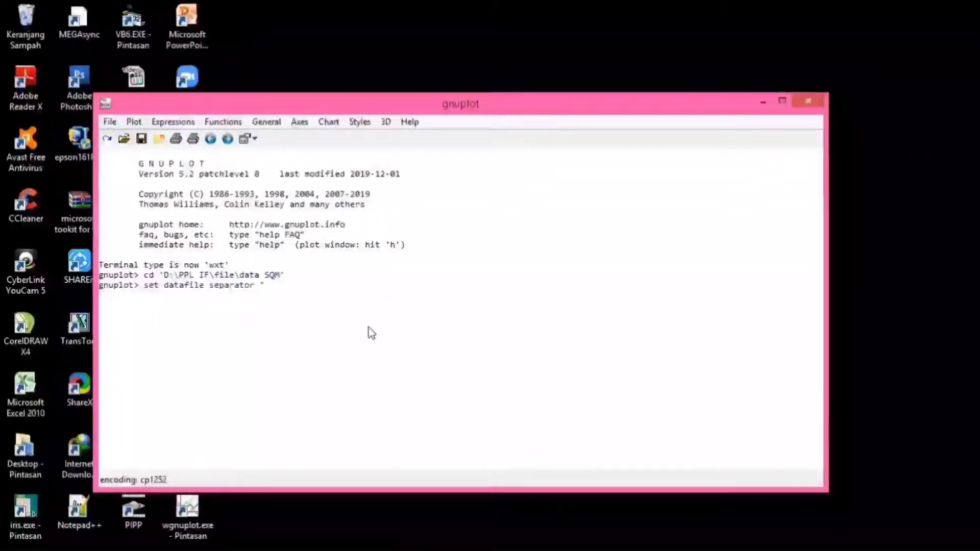
{"action": "type", "text": "\""}
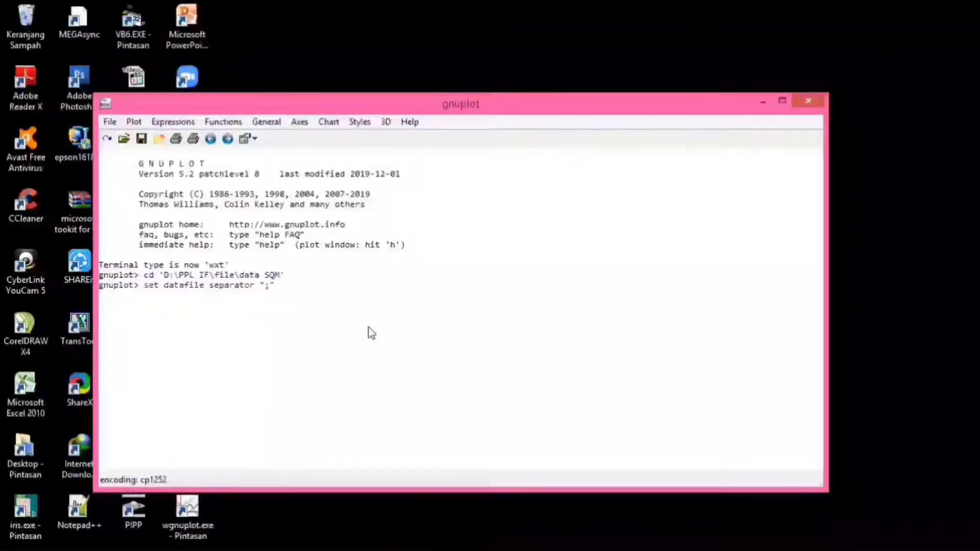
{"action": "key", "text": "Return"}
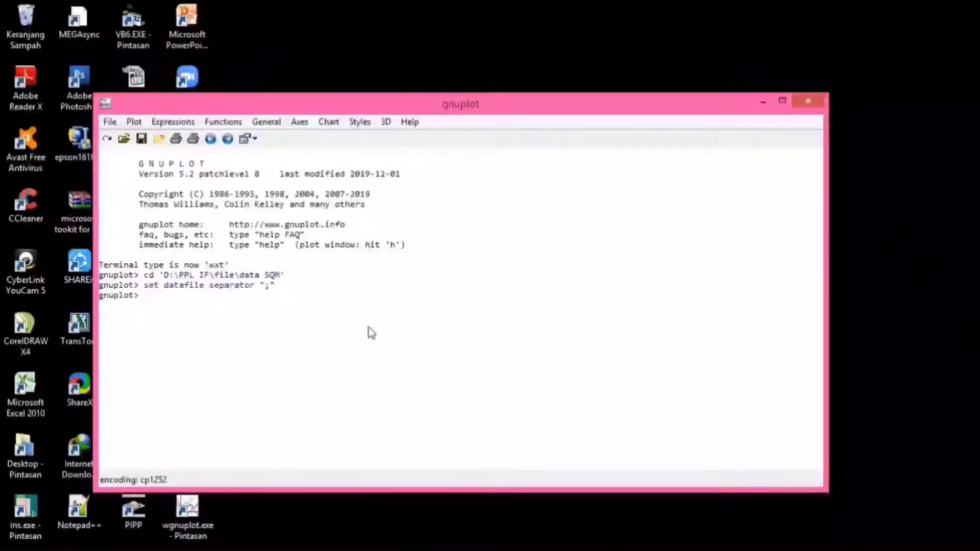
- Plot Imahnoong.csv using the columns "SunElevDeg":"mag/arcsec^2", and put the graph window away after viewing it
{"action": "left_click", "coordinate": [134, 122]}
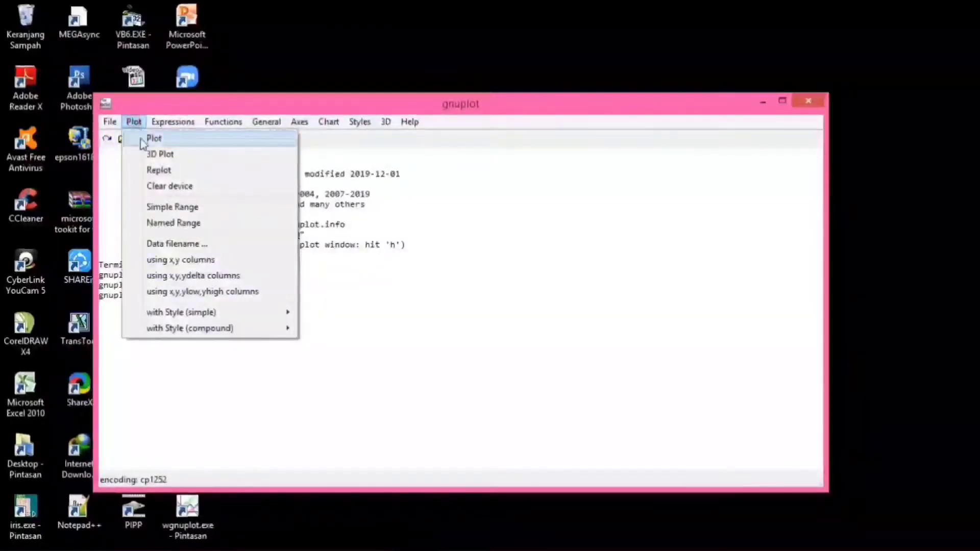
{"action": "left_click", "coordinate": [154, 138]}
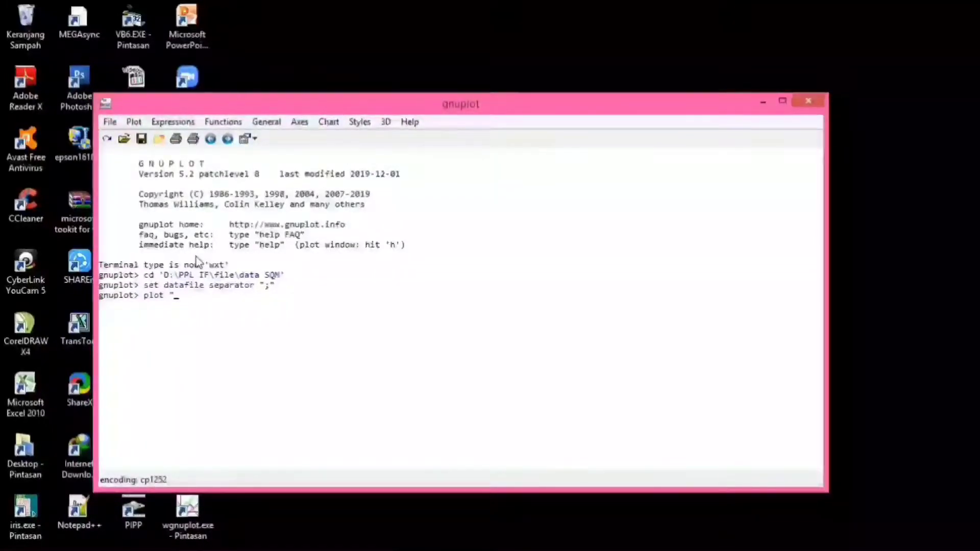
{"action": "type", "text": "Imahnoo"}
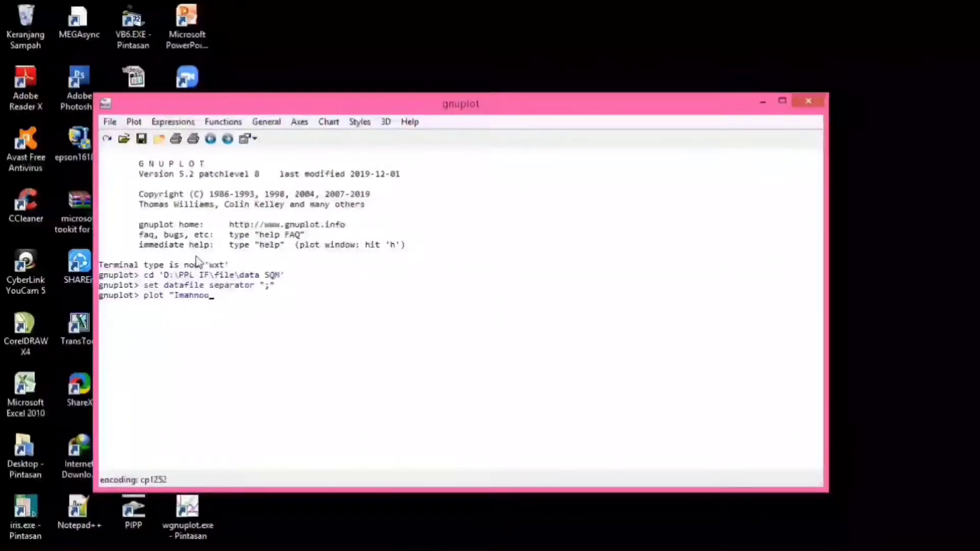
{"action": "type", "text": "ng.cs"}
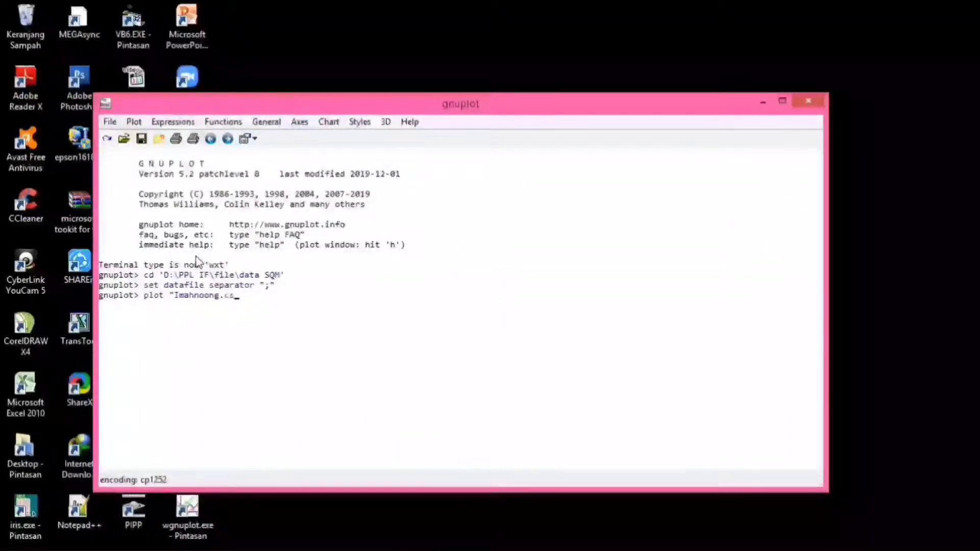
{"action": "type", "text": "v"}
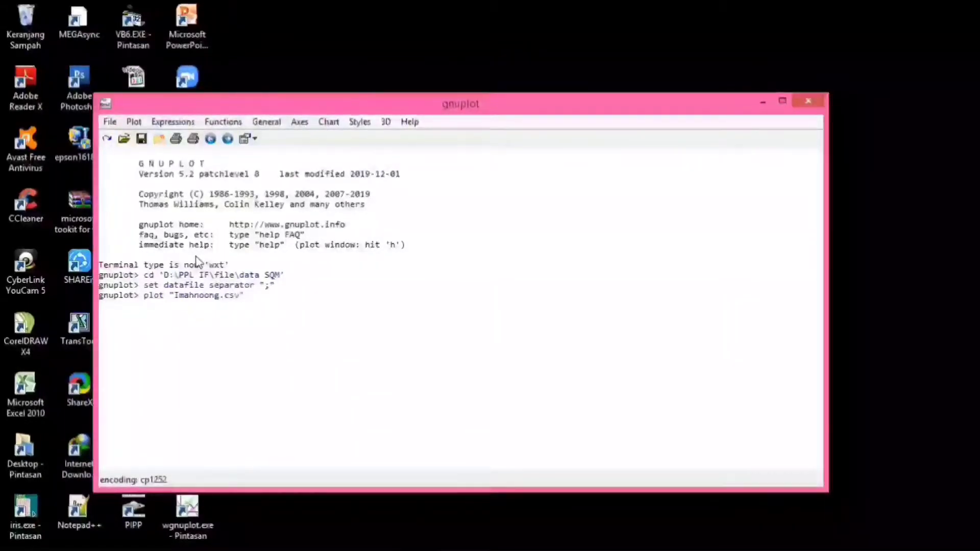
{"action": "type", "text": " us"}
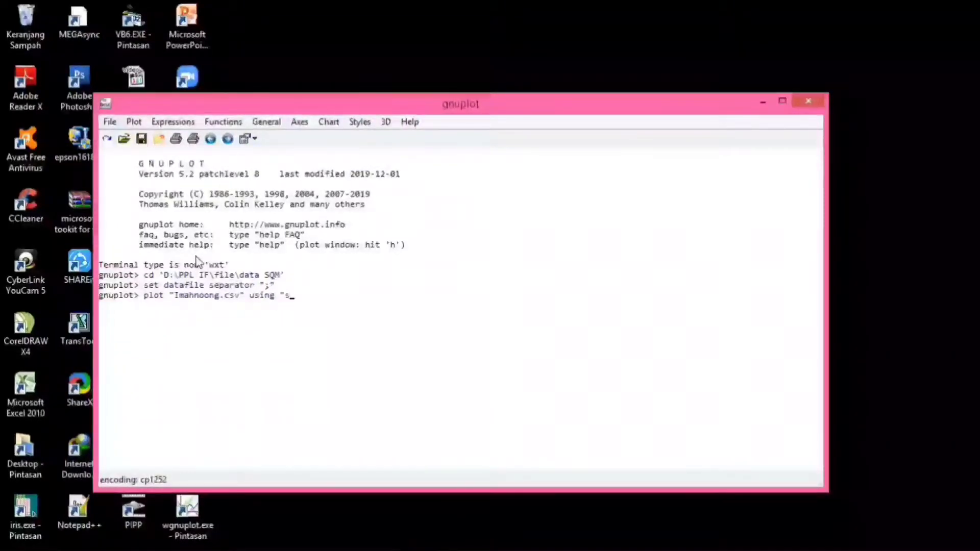
{"action": "type", "text": "ing \"sun"}
{"action": "type", "text": "S"}
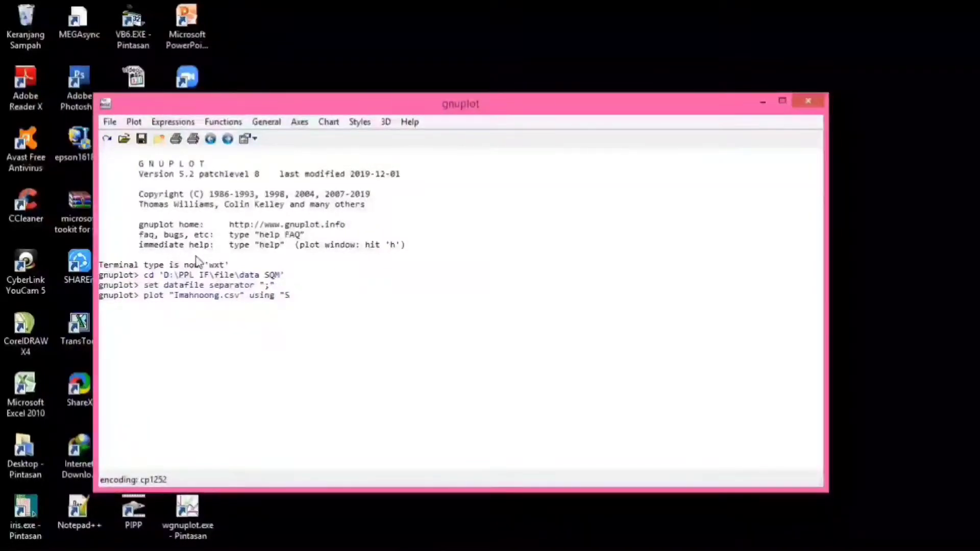
{"action": "type", "text": "unE"}
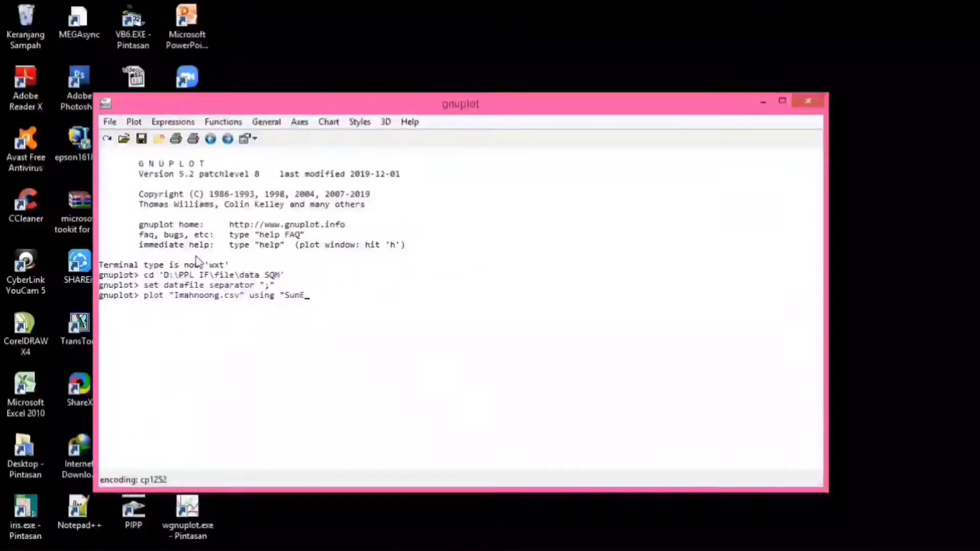
{"action": "type", "text": "le"}
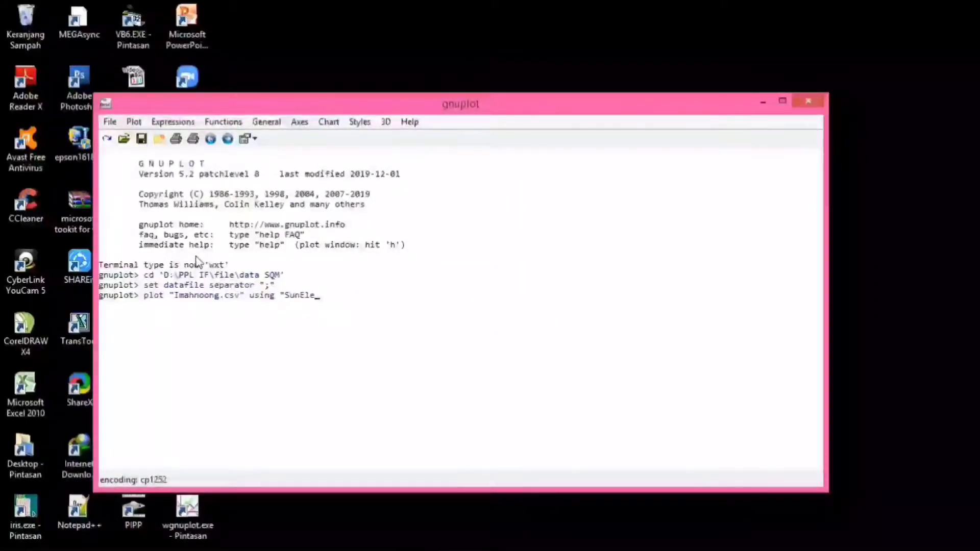
{"action": "type", "text": "vDeg\":\"mag/arcse"}
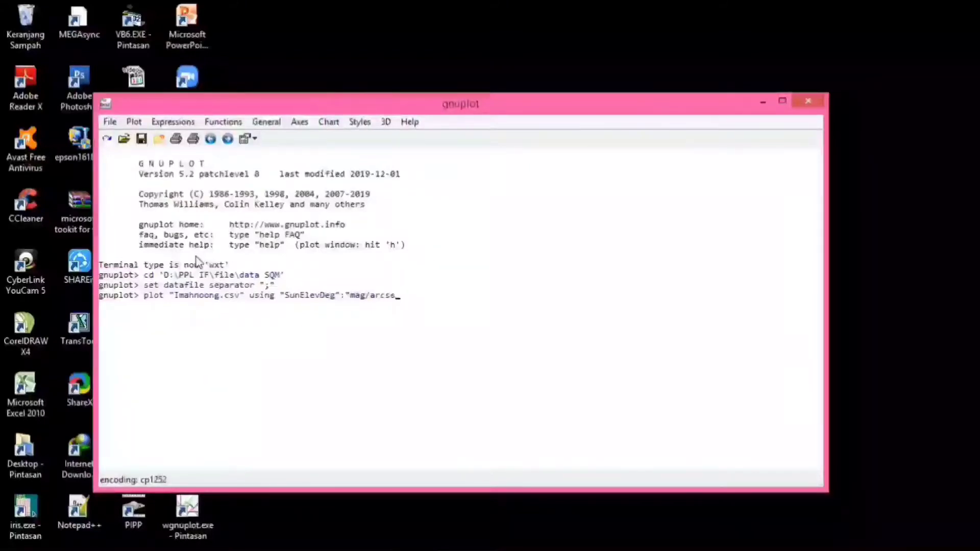
{"action": "type", "text": "c^2\""}
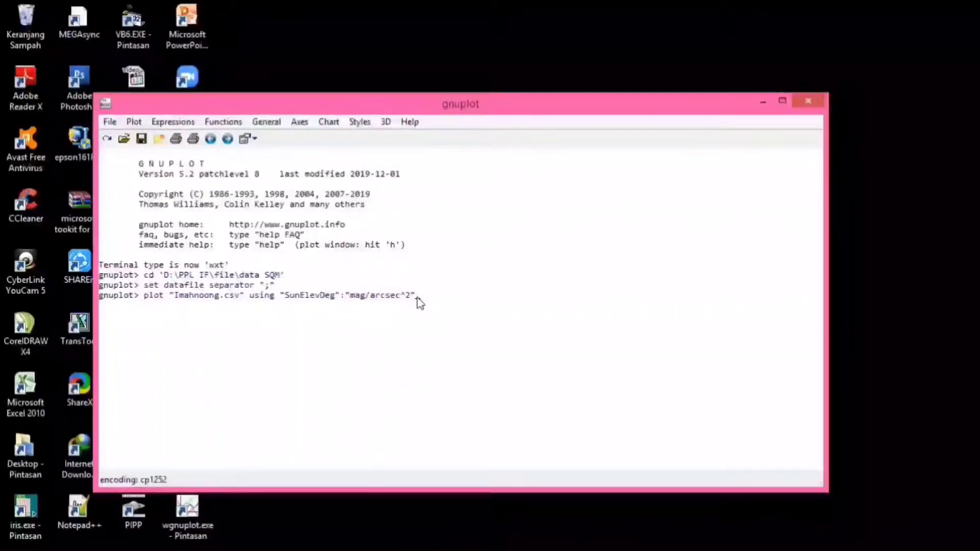
{"action": "key", "text": "Return"}
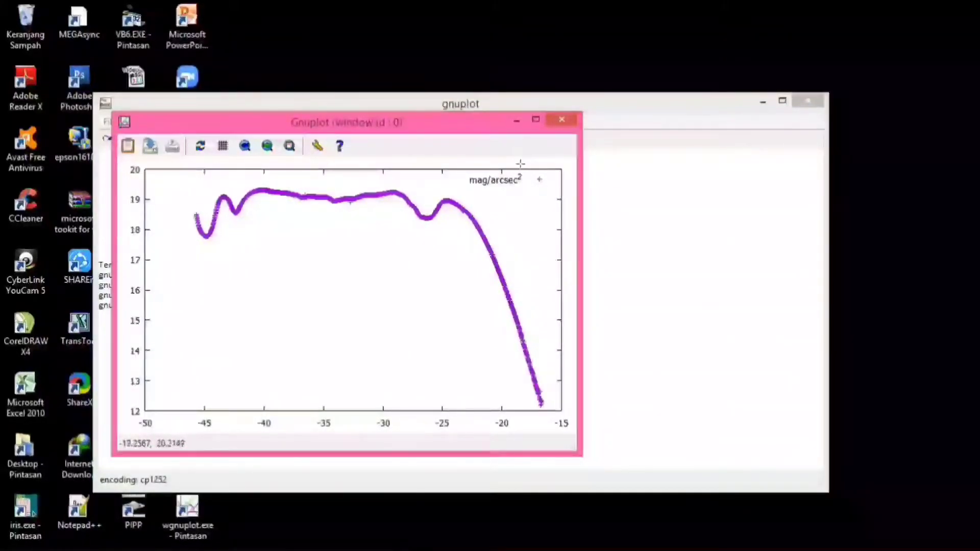
{"action": "left_click", "coordinate": [510, 124]}
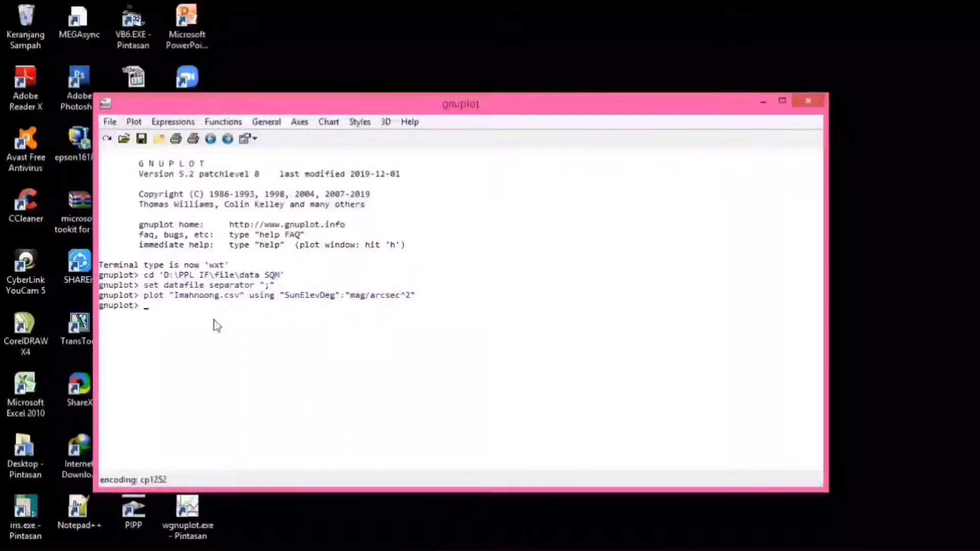
- Set the plot title to "Data SQM Imahnoong"
{"action": "type", "text": "set ti"}
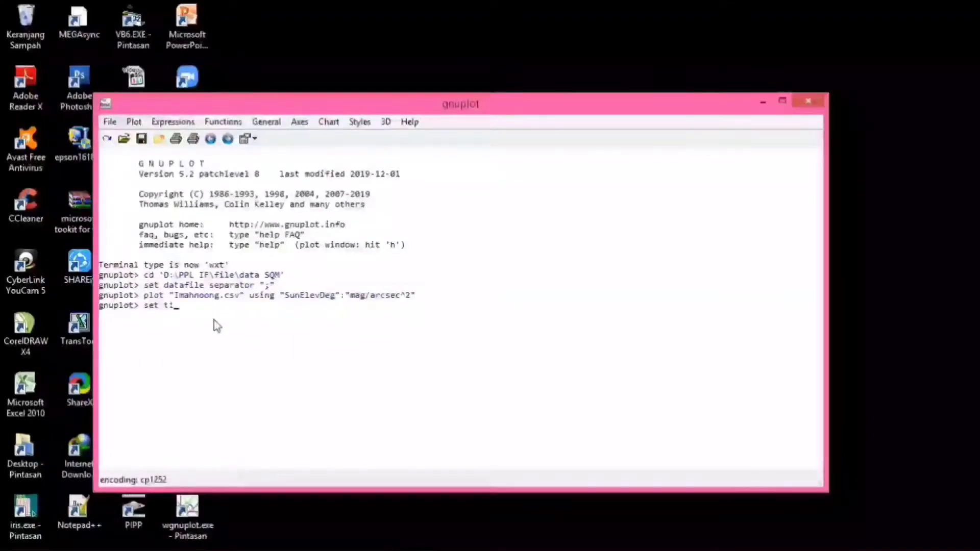
{"action": "type", "text": "tle \""}
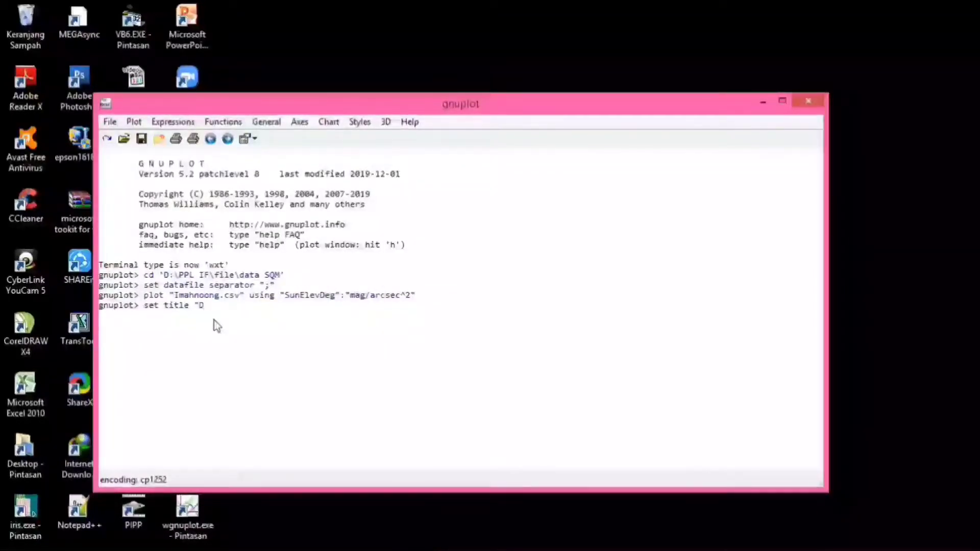
{"action": "type", "text": "Dat"}
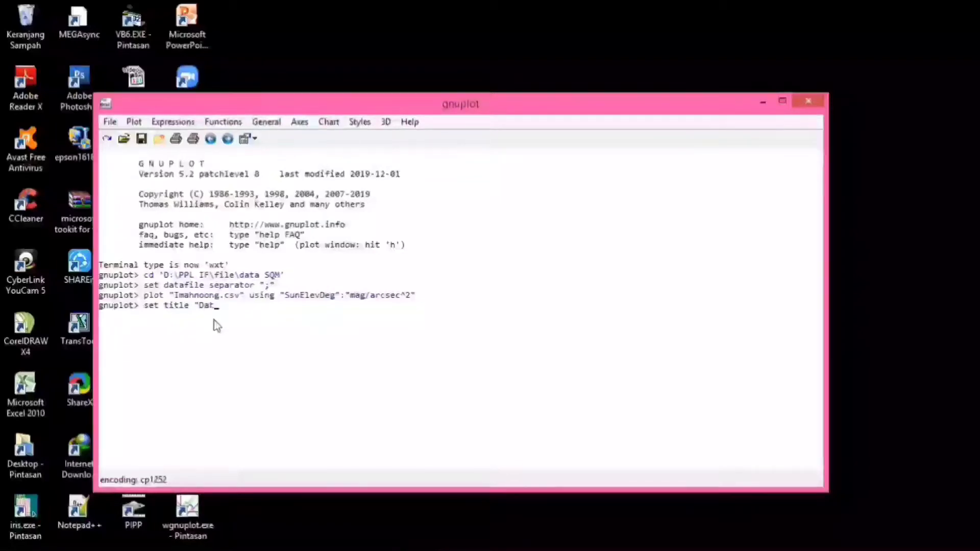
{"action": "type", "text": "a SQM I"}
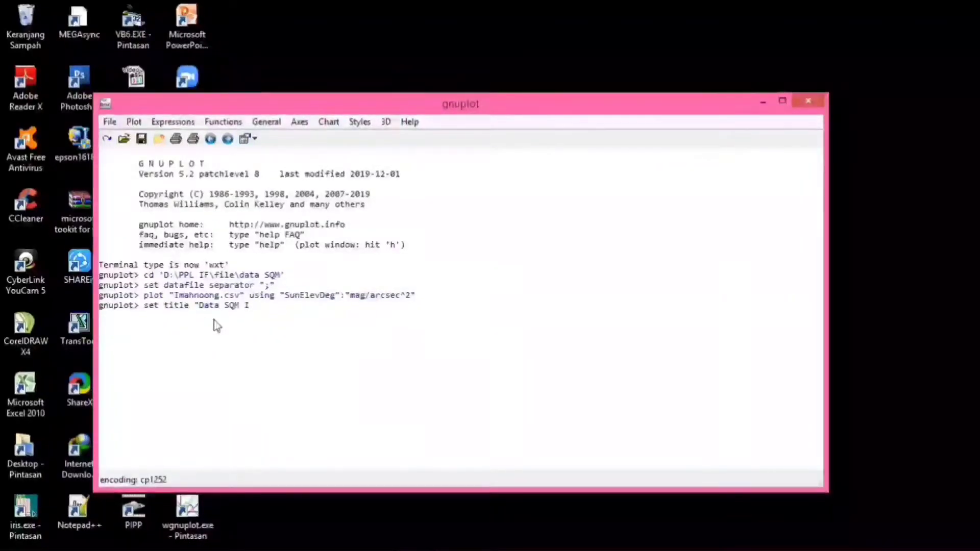
{"action": "type", "text": "mahnoo"}
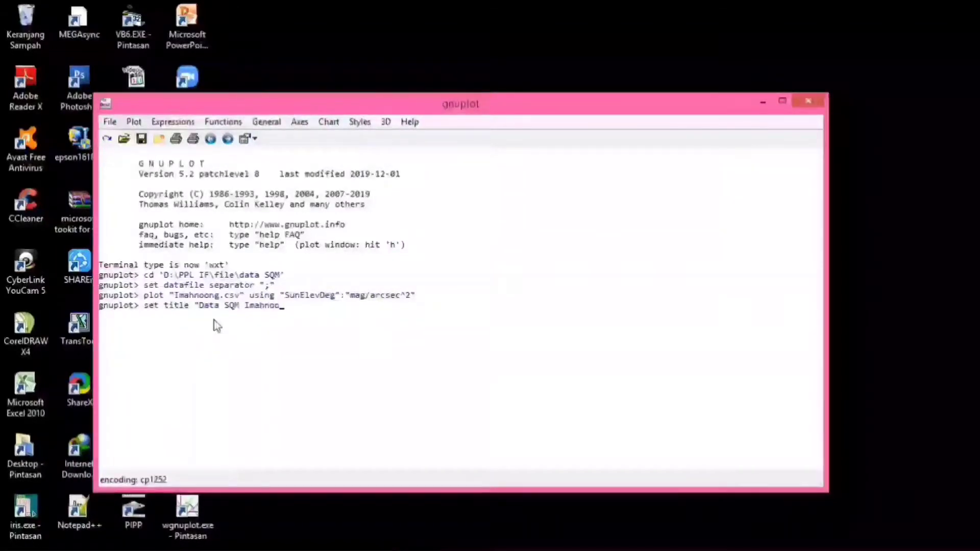
{"action": "type", "text": "ng\""}
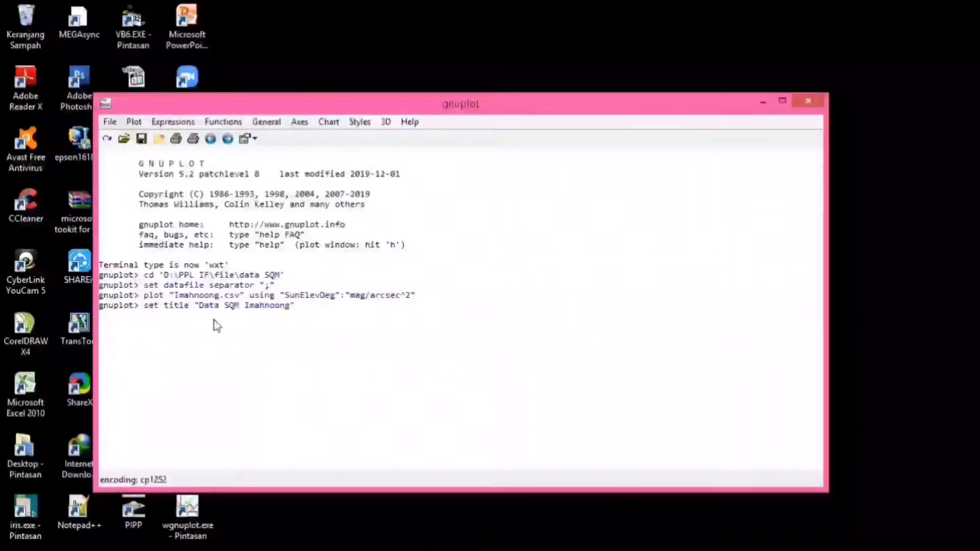
{"action": "key", "text": "Return"}
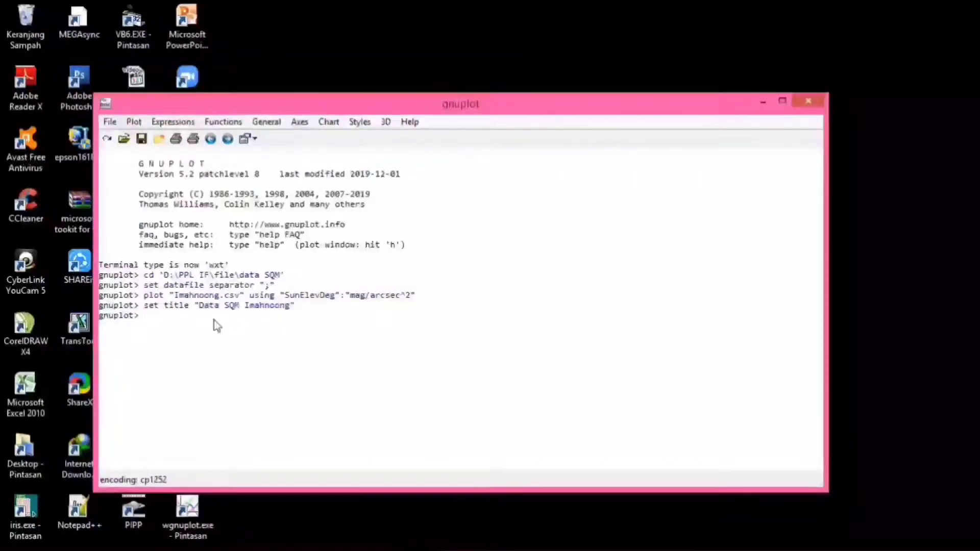
- Set the x-axis label to "Tinggi Matahari" with the set xlabel command
{"action": "type", "text": "set x"}
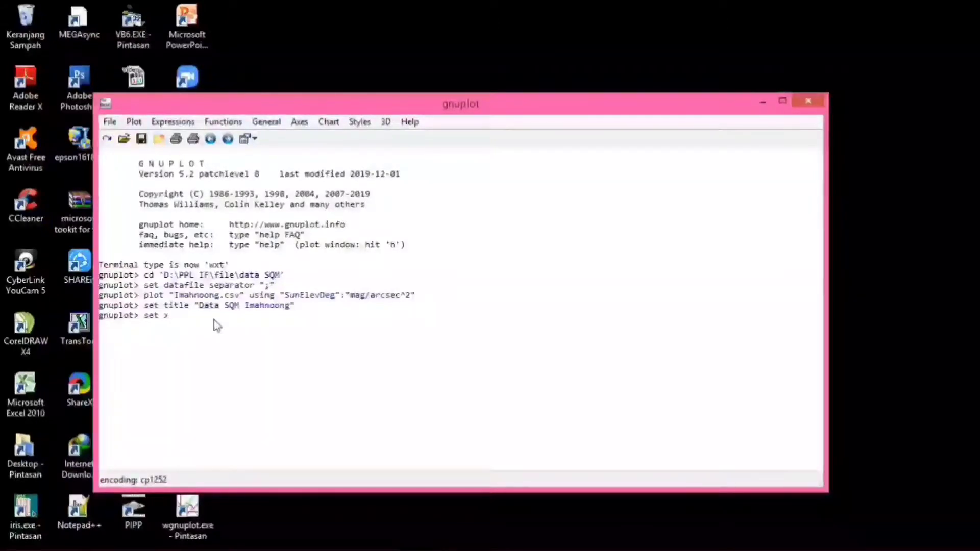
{"action": "type", "text": "label "}
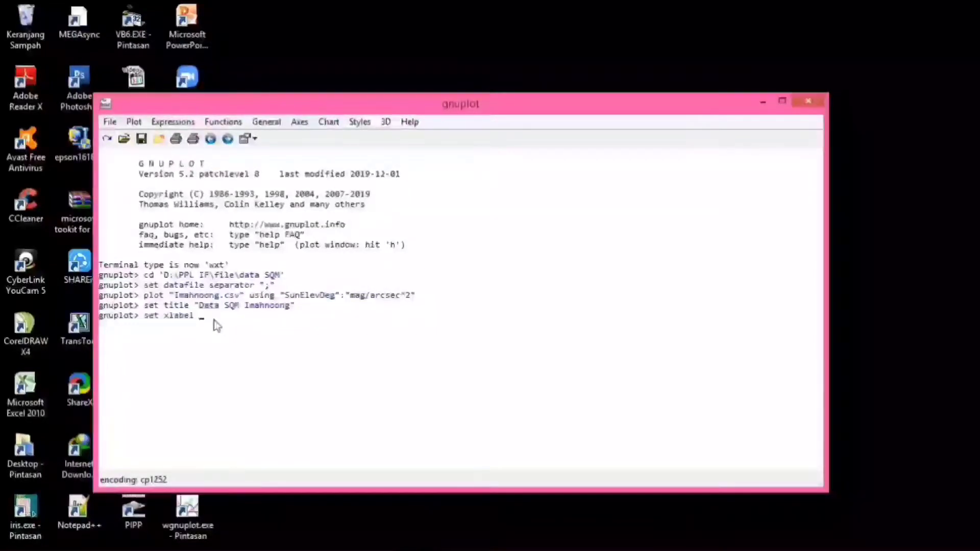
{"action": "type", "text": "\""}
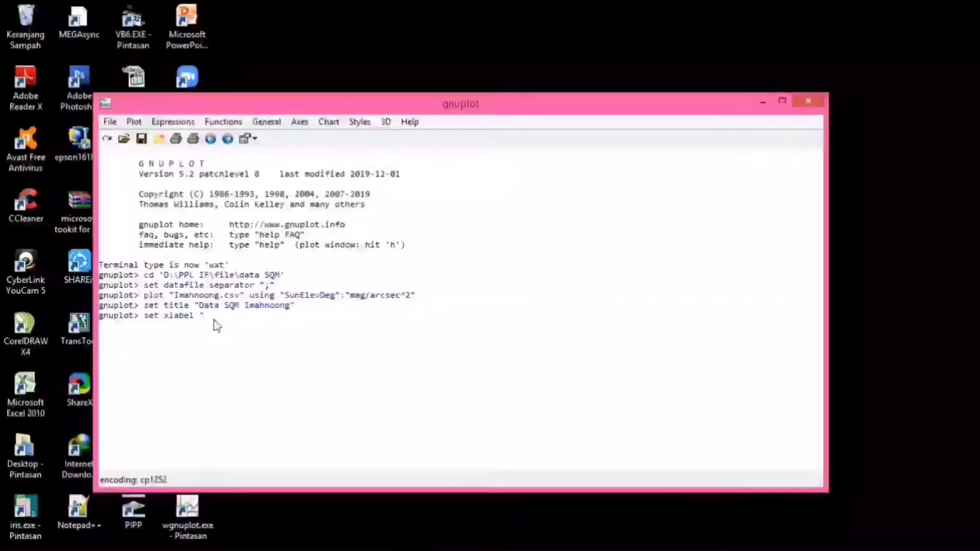
{"action": "type", "text": "Time"}
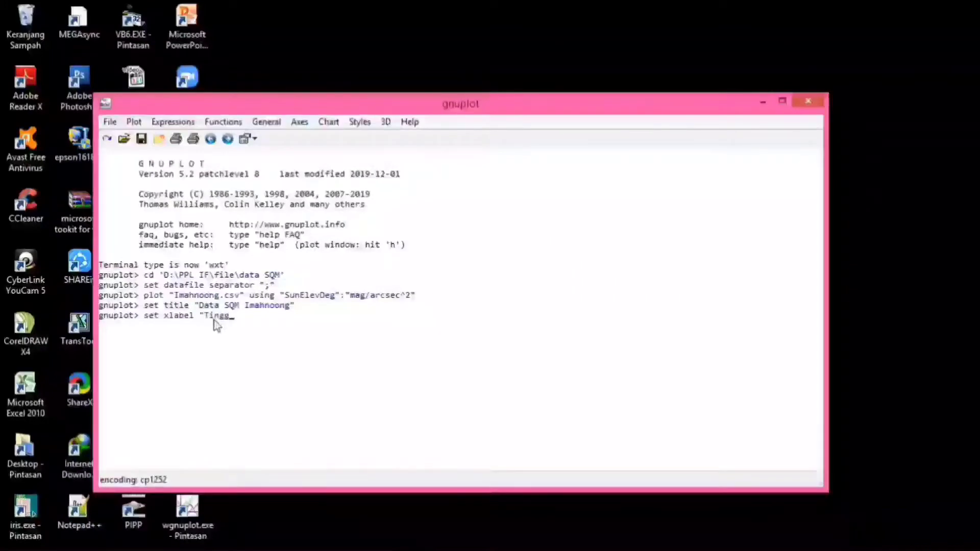
{"action": "type", "text": "gi Mataha"}
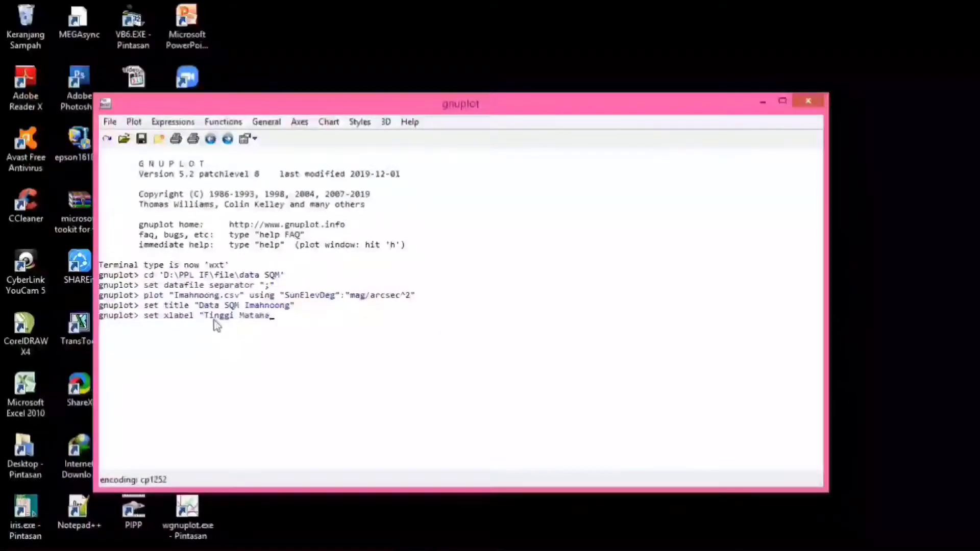
{"action": "type", "text": "ri\""}
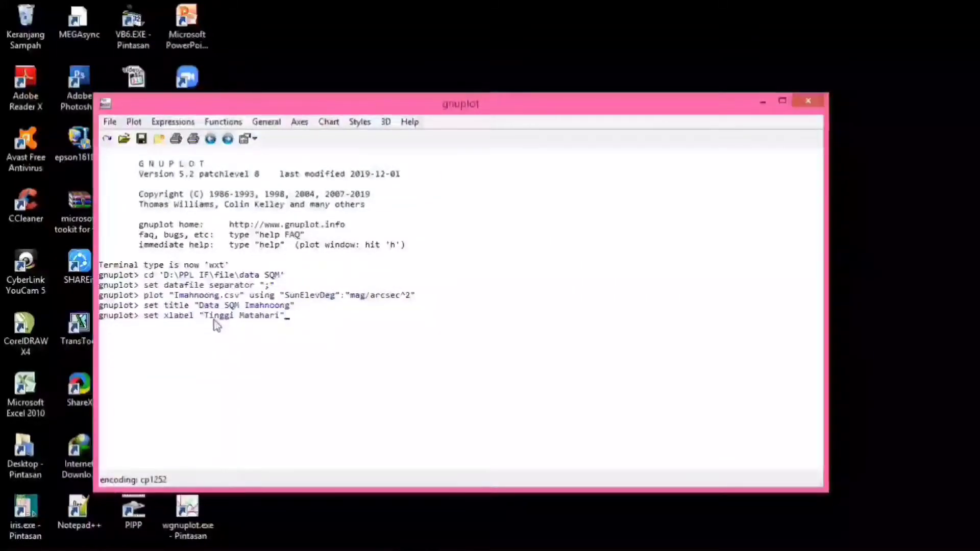
{"action": "key", "text": "Return"}
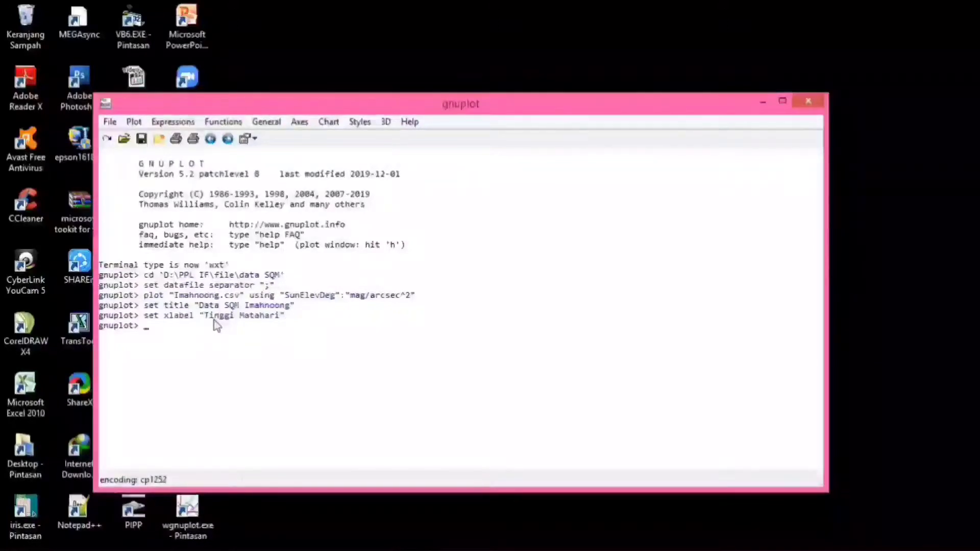
- Set the y-axis label to "Kecerlangan Langit" and replot the graph, putting its window away after viewing it
{"action": "type", "text": "set y"}
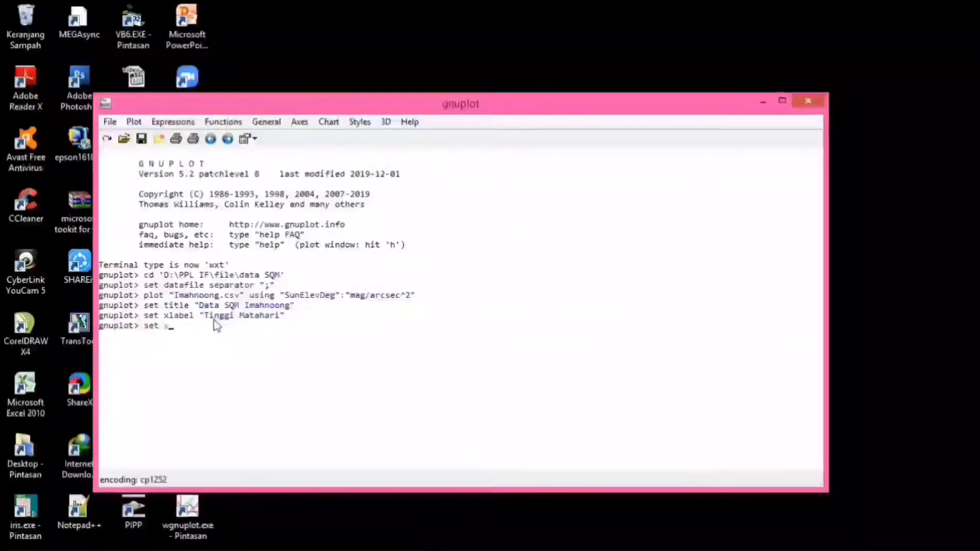
{"action": "type", "text": "label"}
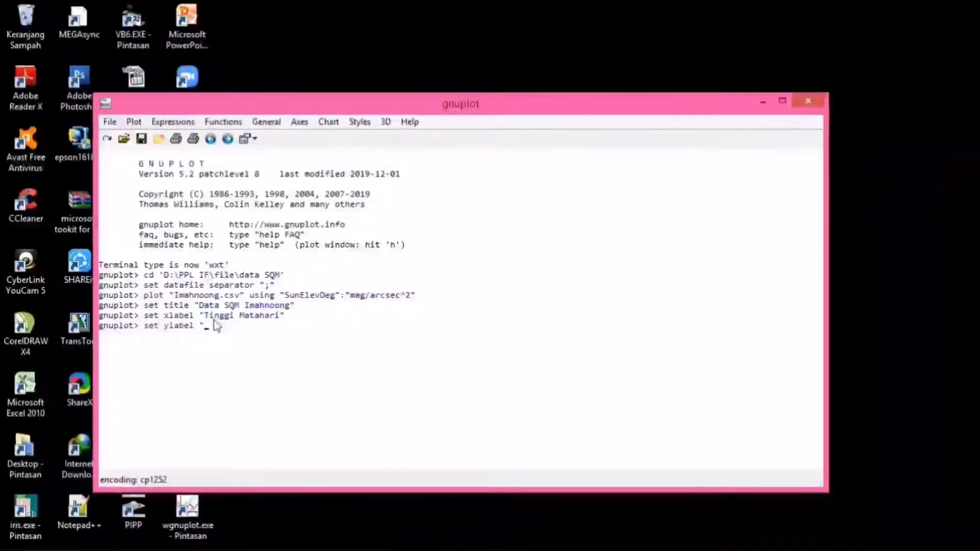
{"action": "type", "text": " \"K"}
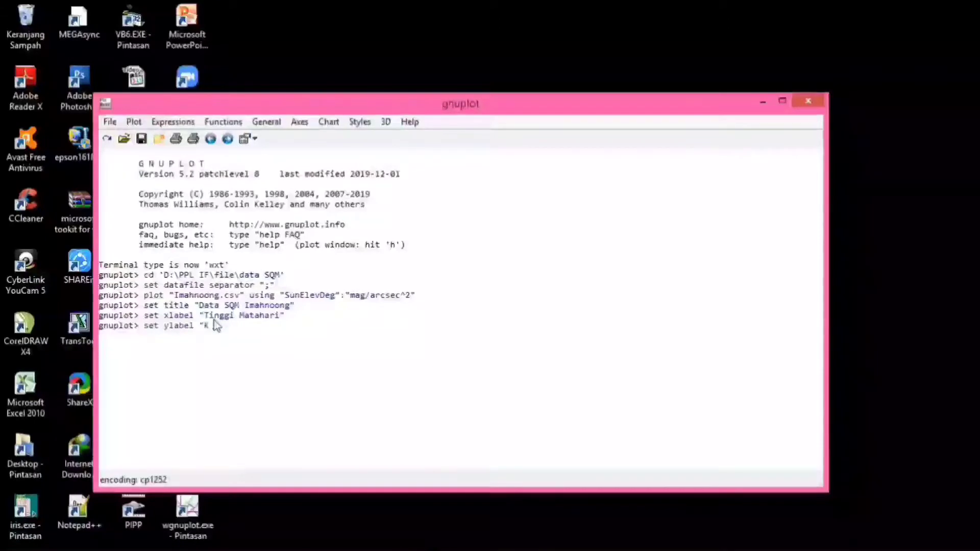
{"action": "type", "text": "ecerl"}
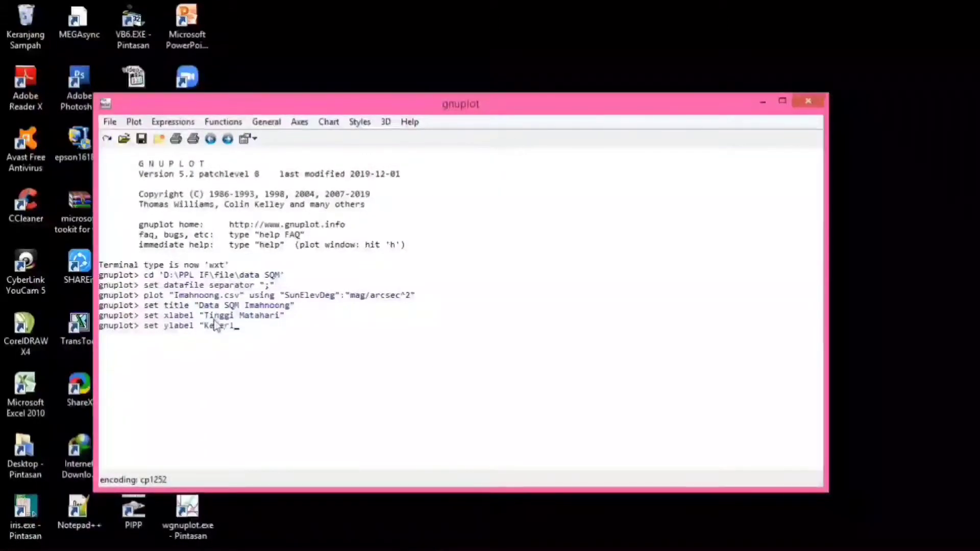
{"action": "type", "text": "angan"}
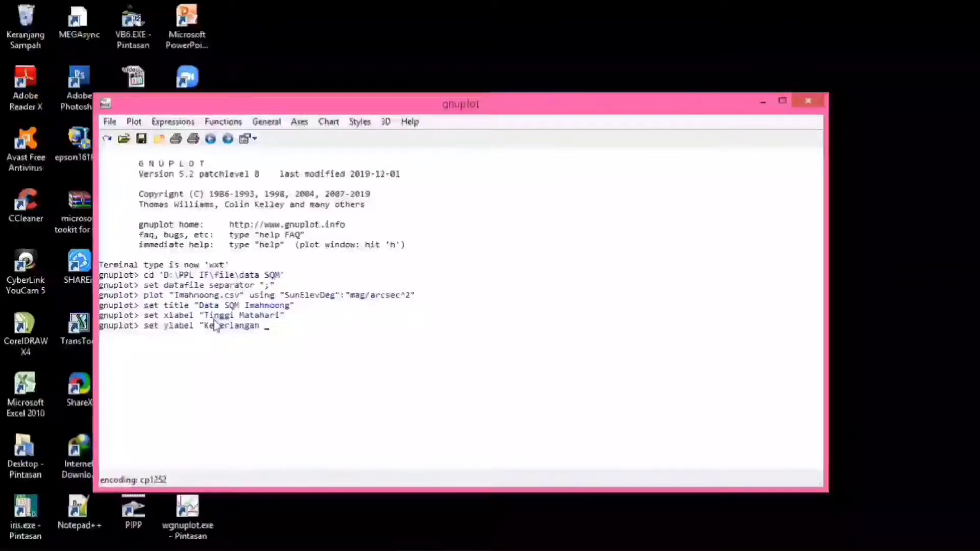
{"action": "type", "text": " La"}
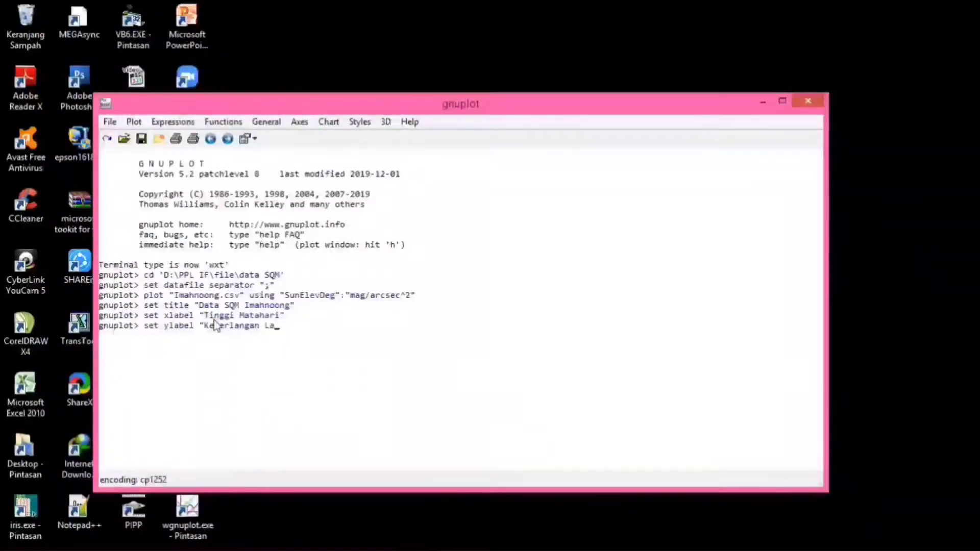
{"action": "type", "text": "ngit"}
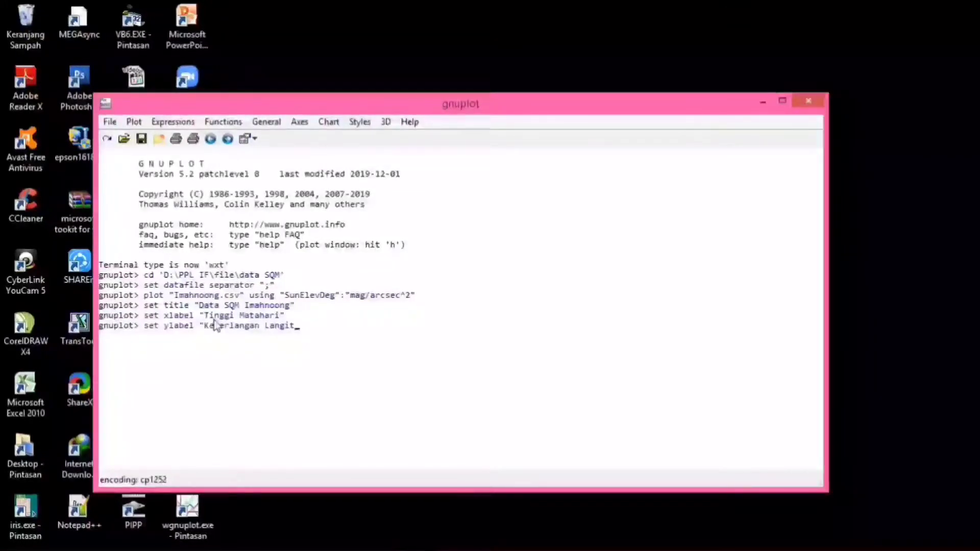
{"action": "key", "text": "Return"}
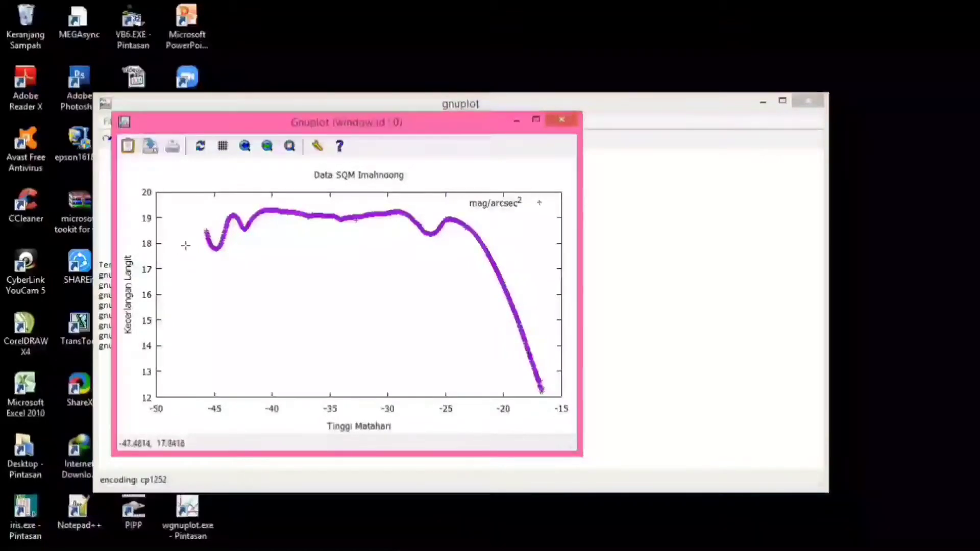
{"action": "left_click", "coordinate": [517, 120]}
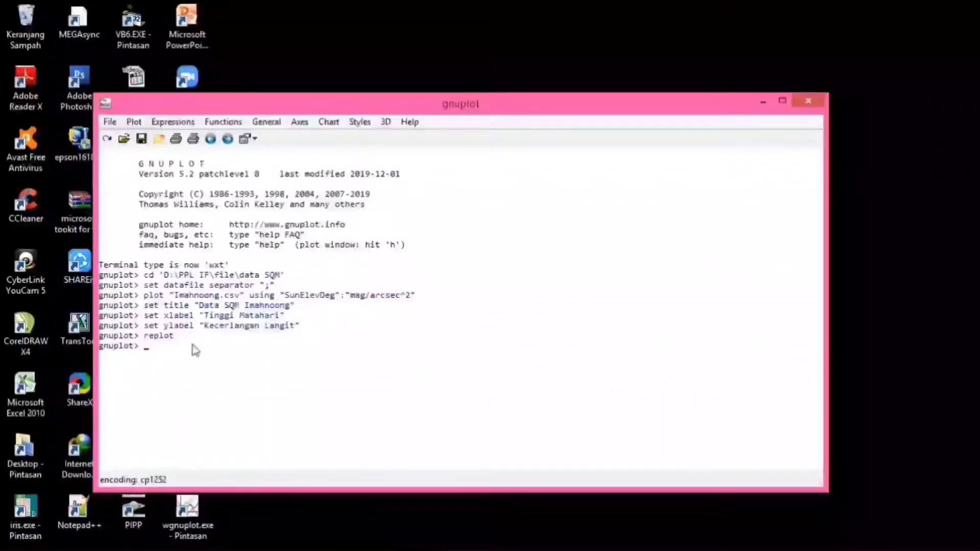
- Limit the x-axis to the range -40 to -15 with the command set xrange [-40:-15]
{"action": "type", "text": "set"}
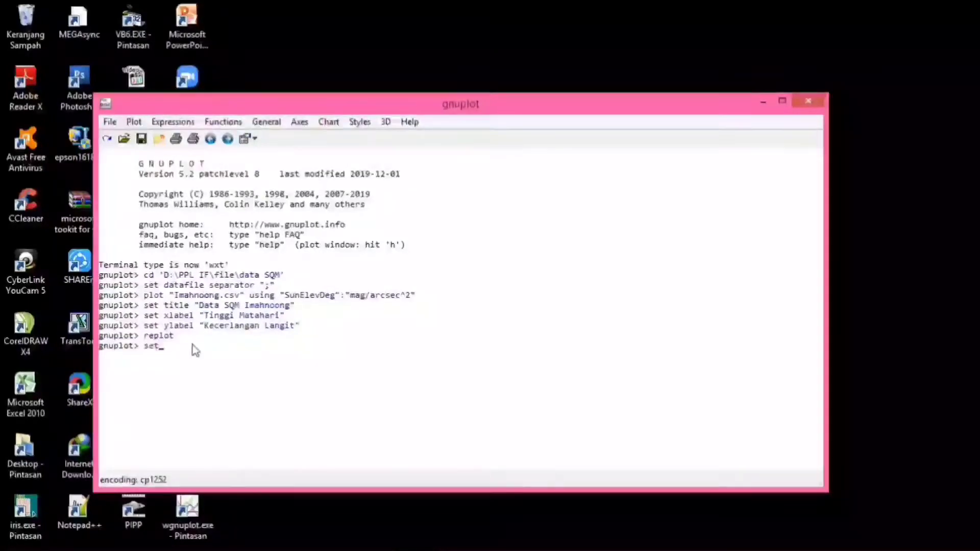
{"action": "type", "text": " xra"}
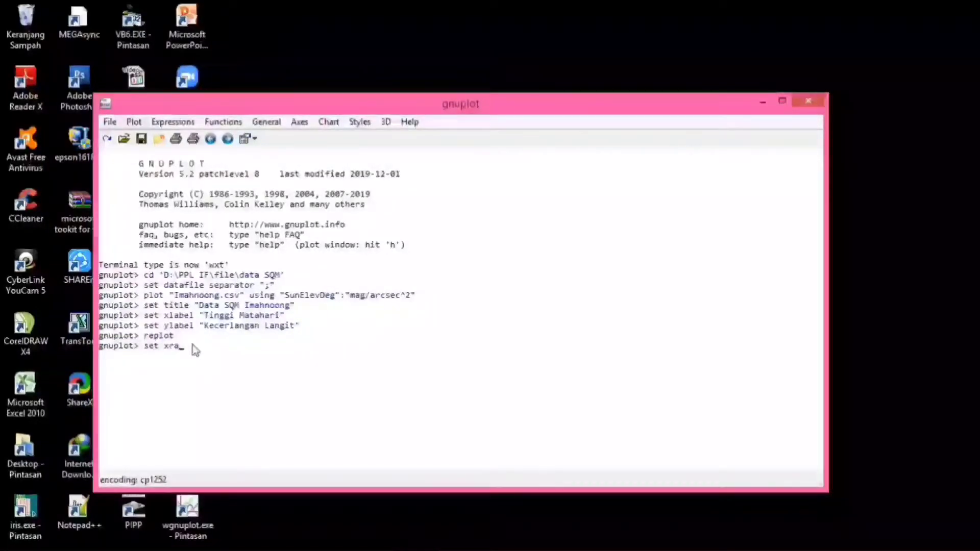
{"action": "type", "text": "nge["}
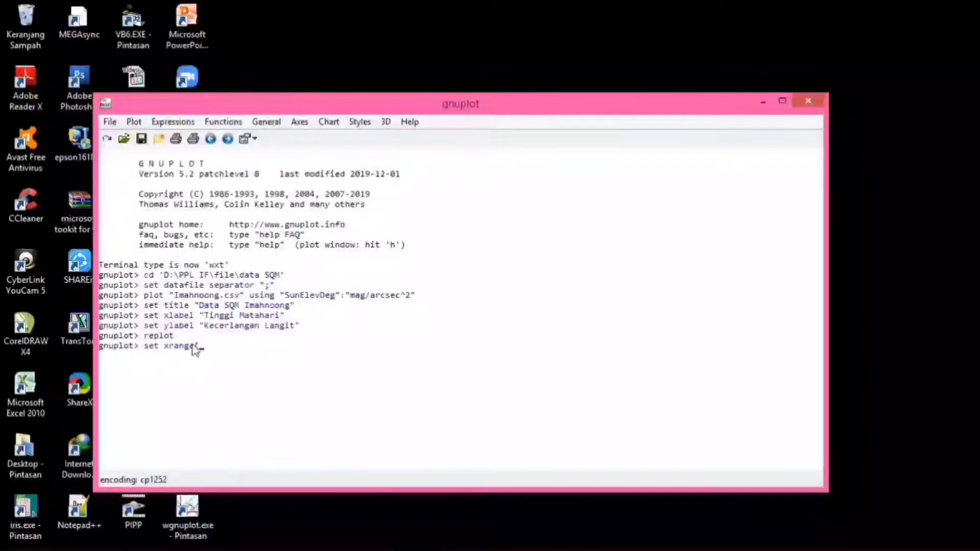
{"action": "key", "text": "BackSpace"}
{"action": "type", "text": "["}
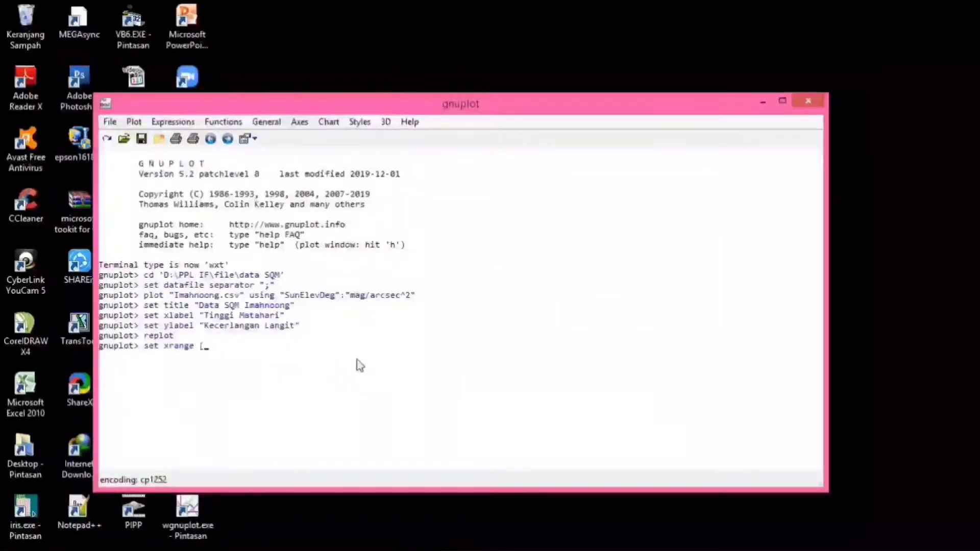
{"action": "type", "text": "-4"}
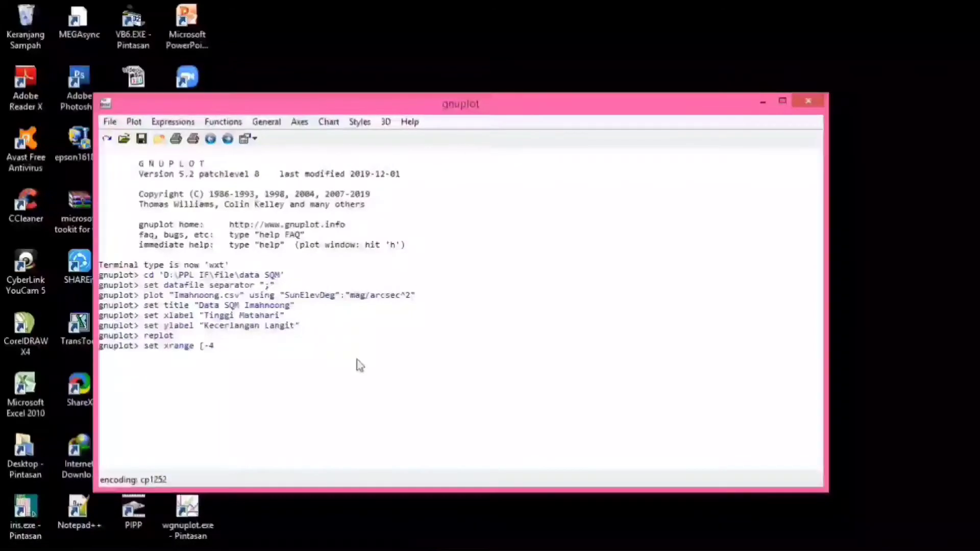
{"action": "type", "text": "0:-"}
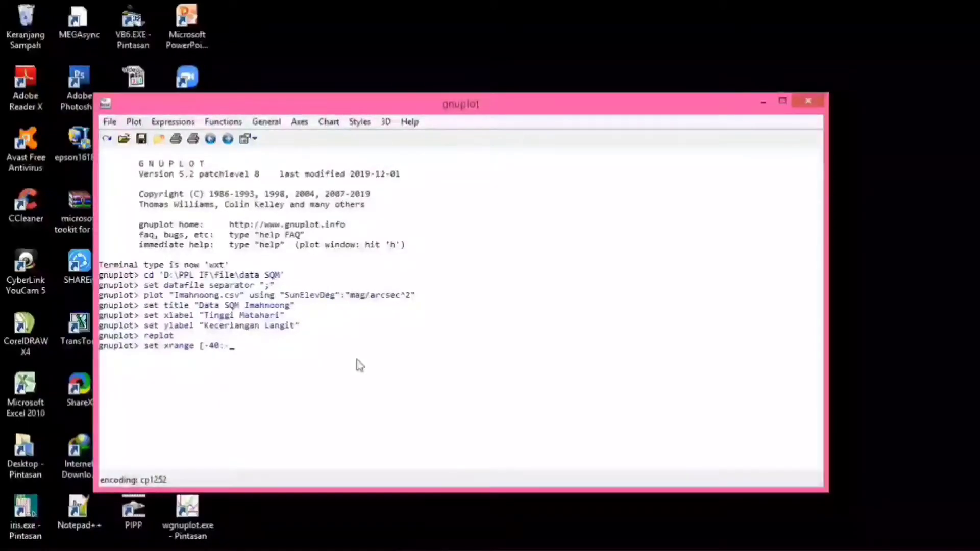
{"action": "type", "text": "15\""}
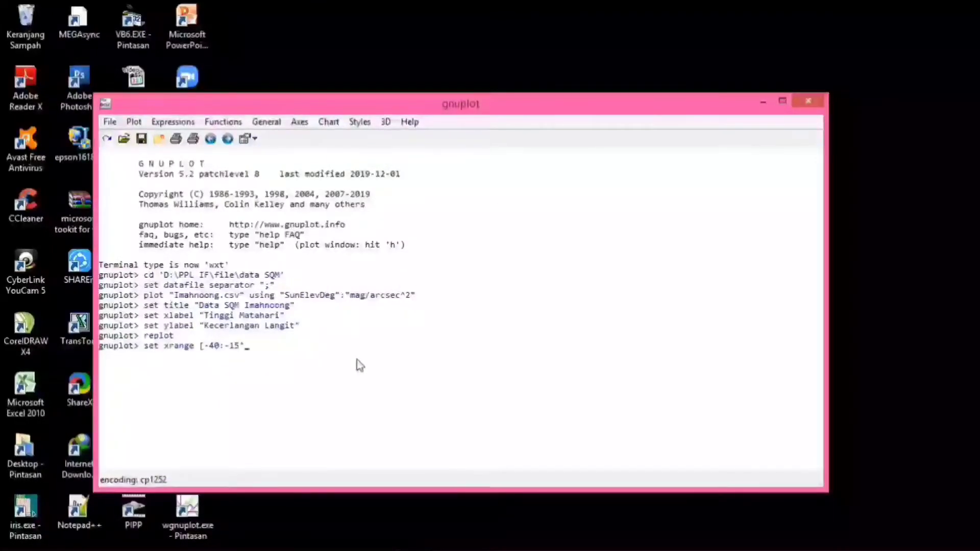
{"action": "key", "text": "BackSpace"}
{"action": "type", "text": "]"}
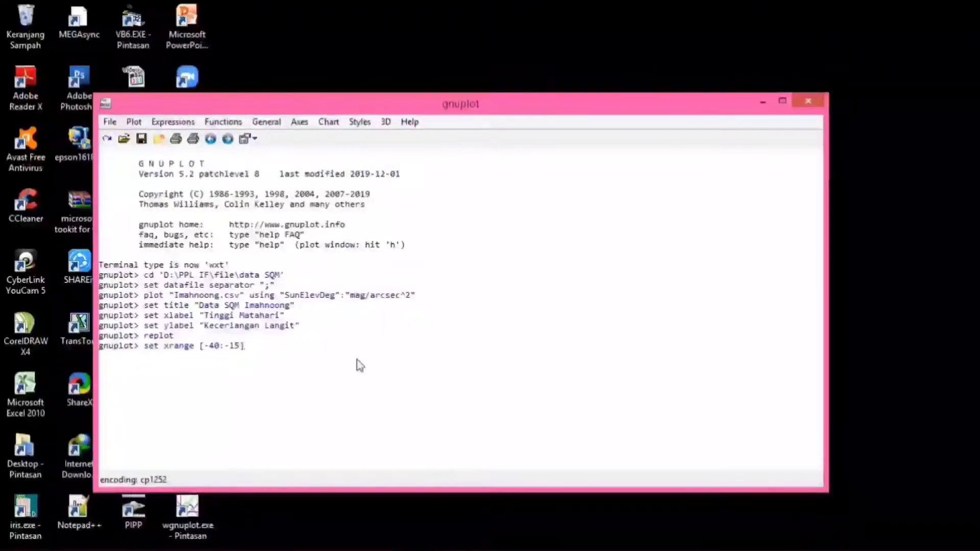
{"action": "key", "text": "Return"}
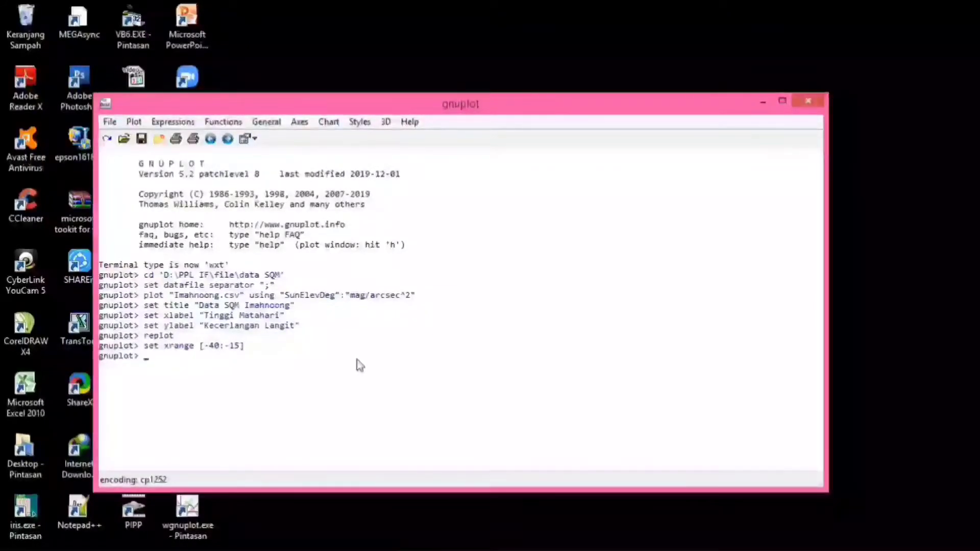
- Limit the y-axis to the range 10 to 20 with the command set yrange [10:20]
{"action": "type", "text": "et yr"}
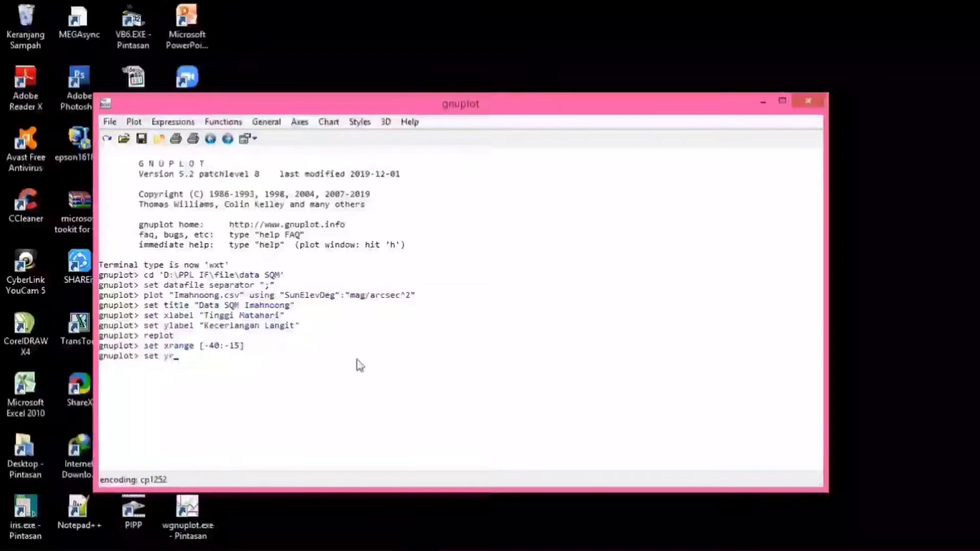
{"action": "type", "text": "ange "}
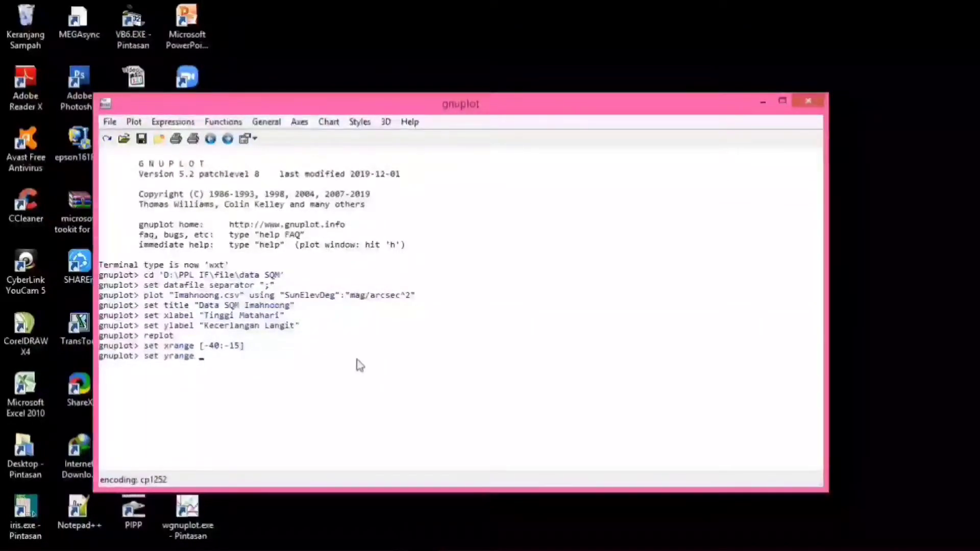
{"action": "type", "text": "[10"}
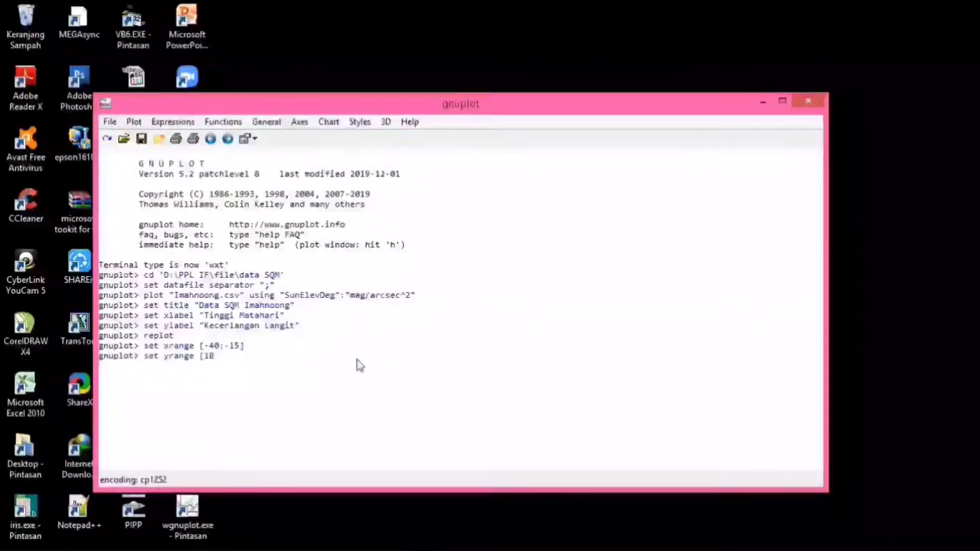
{"action": "type", "text": ":20]"}
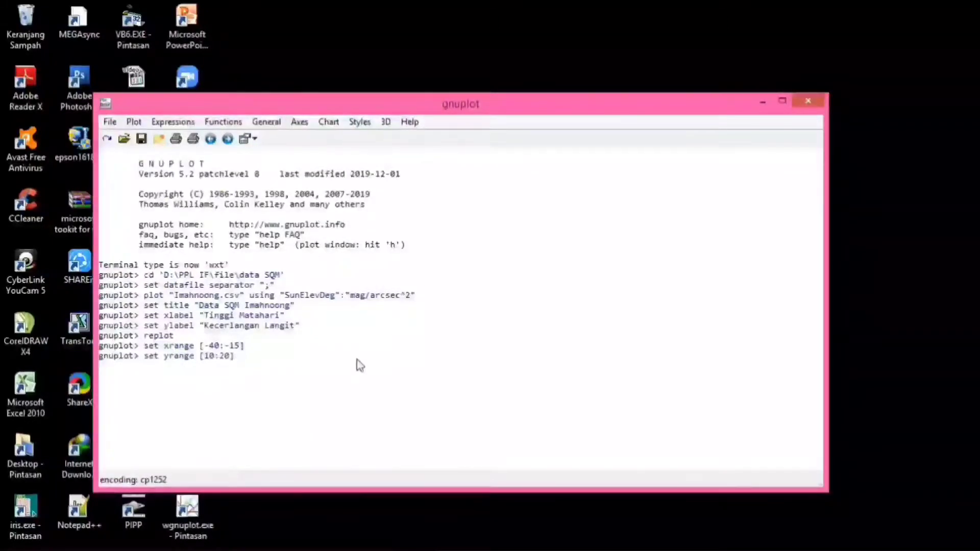
{"action": "key", "text": "Return"}
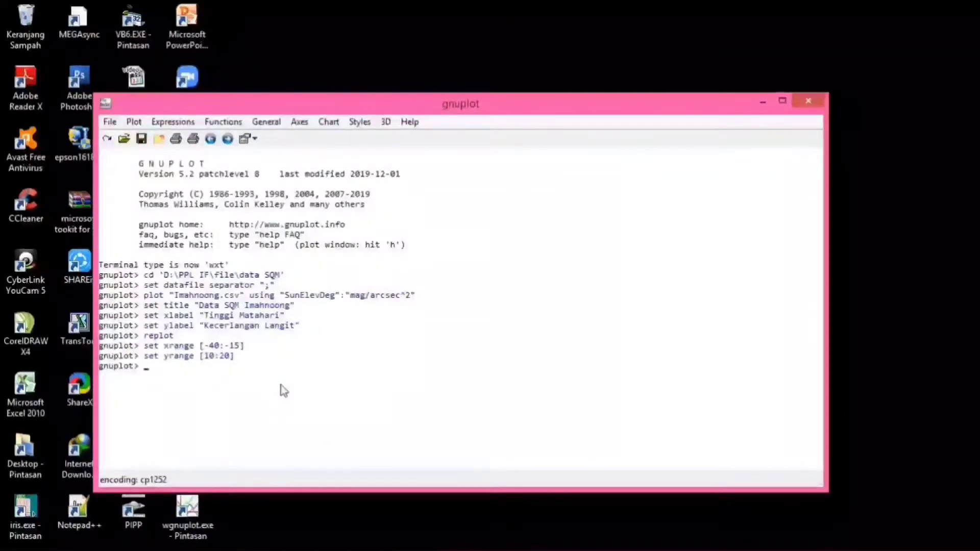
- Set the default point size to 2 with the command set pointsize 2
{"action": "type", "text": "s"}
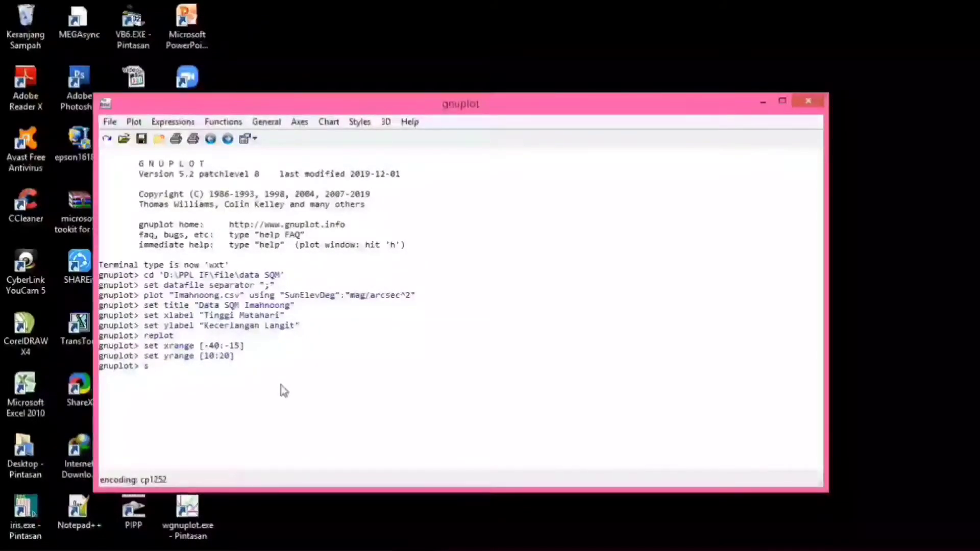
{"action": "type", "text": "e"}
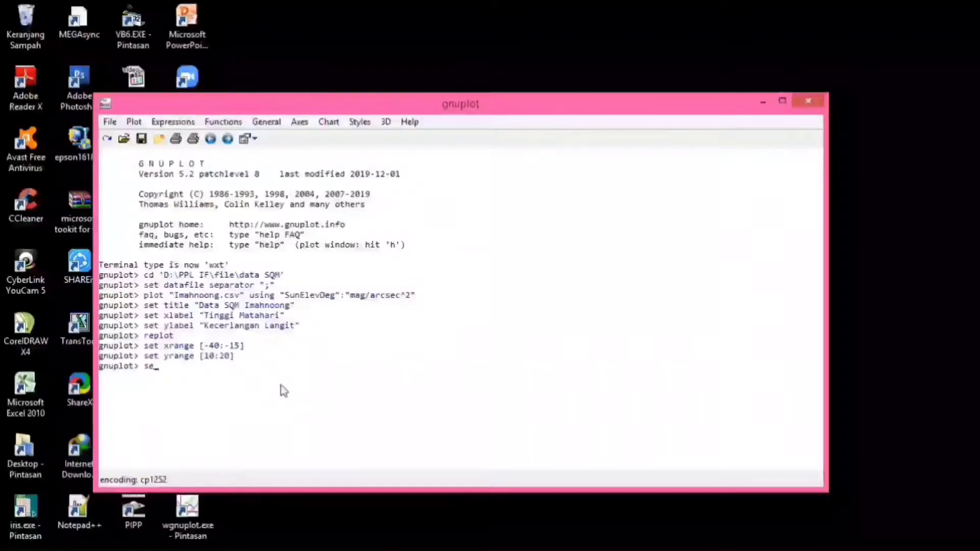
{"action": "type", "text": "t "}
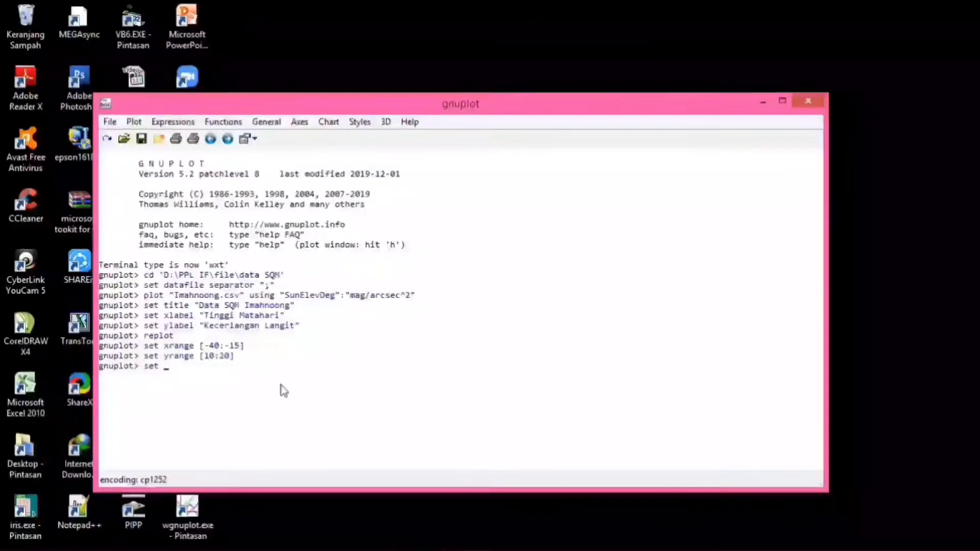
{"action": "type", "text": "po"}
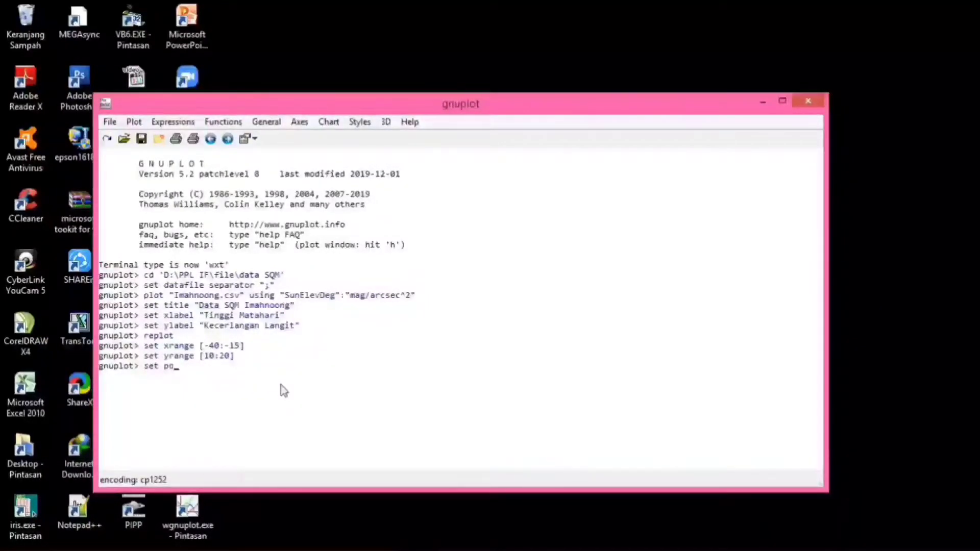
{"action": "type", "text": "ints"}
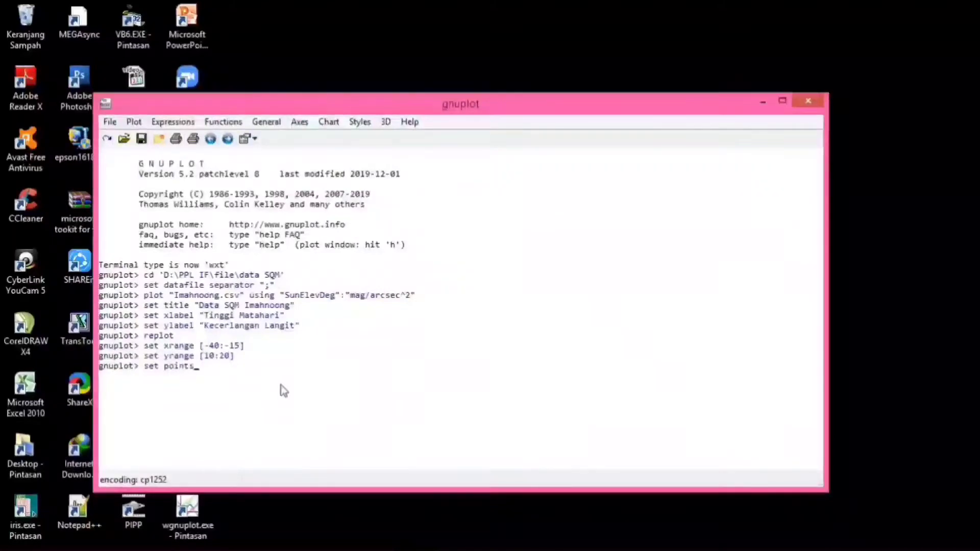
{"action": "type", "text": "ize "}
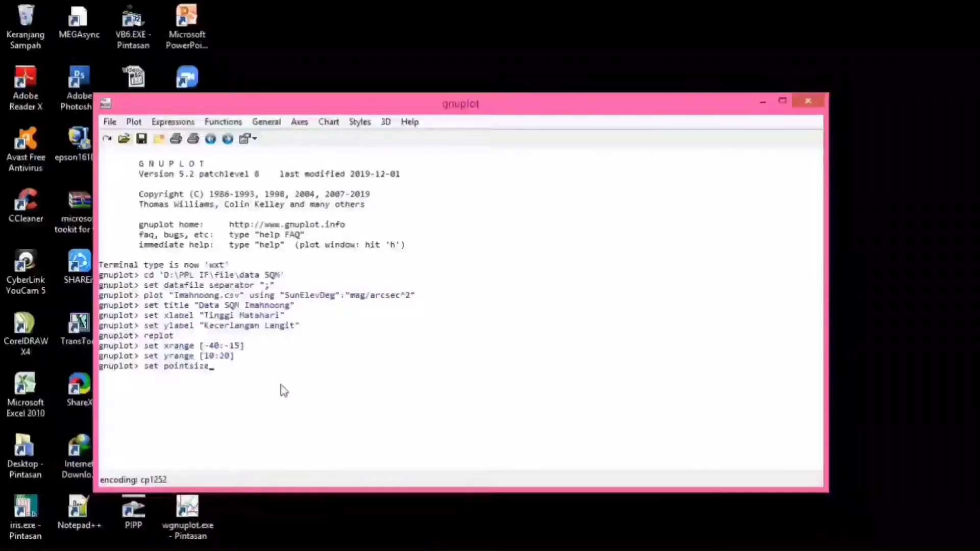
{"action": "type", "text": "1"}
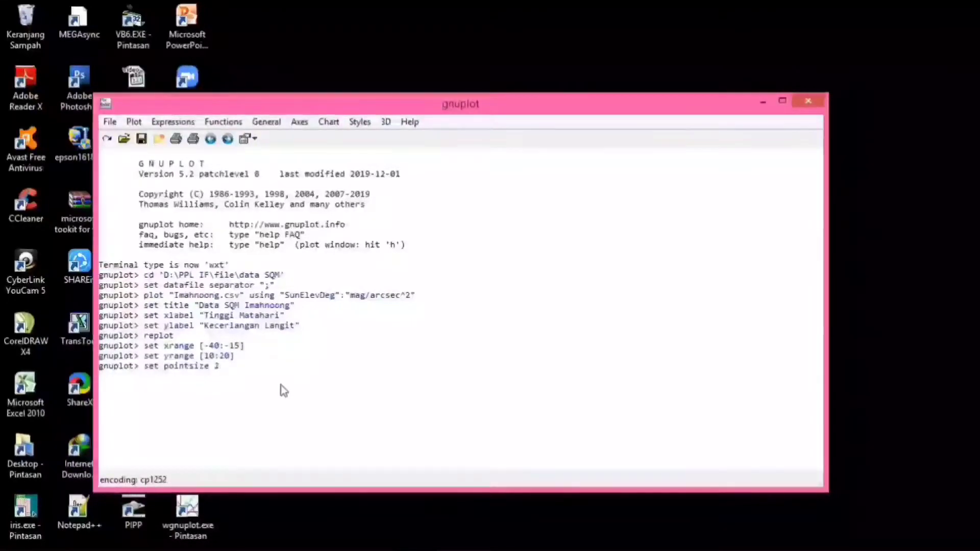
{"action": "key", "text": "Return"}
- Bring up the graph window and replot it with the new axis ranges and point size, putting the window away after viewing it
{"action": "mouse_move", "coordinate": [415, 539]}
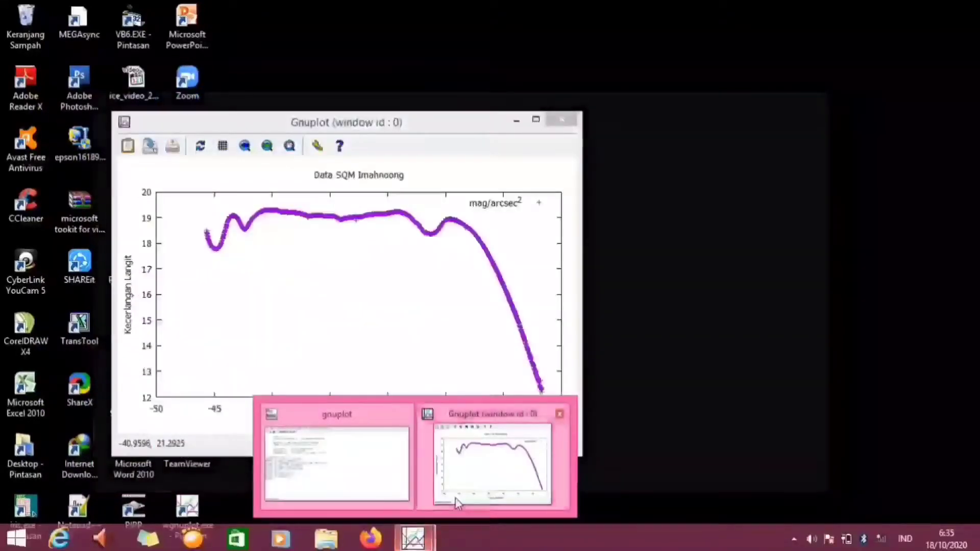
{"action": "left_click", "coordinate": [457, 503]}
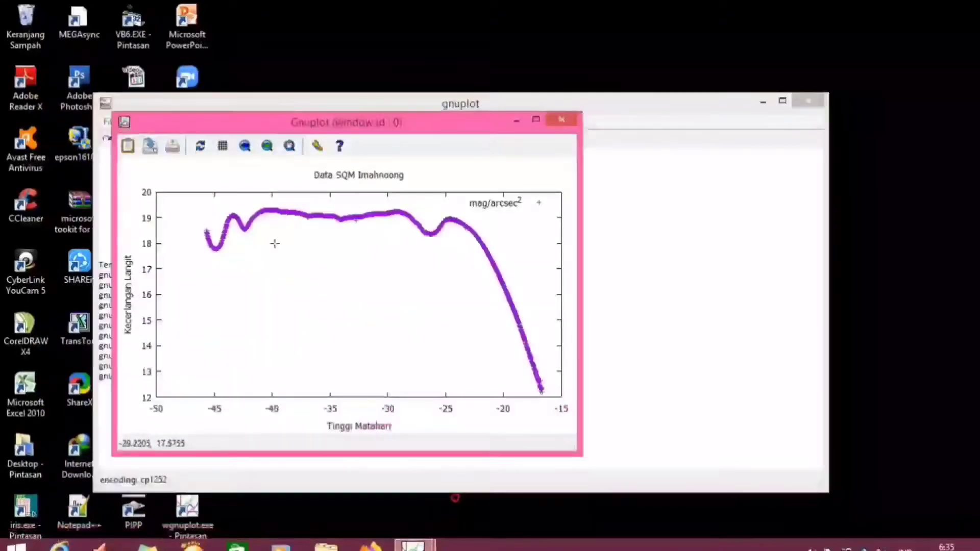
{"action": "left_click", "coordinate": [200, 148]}
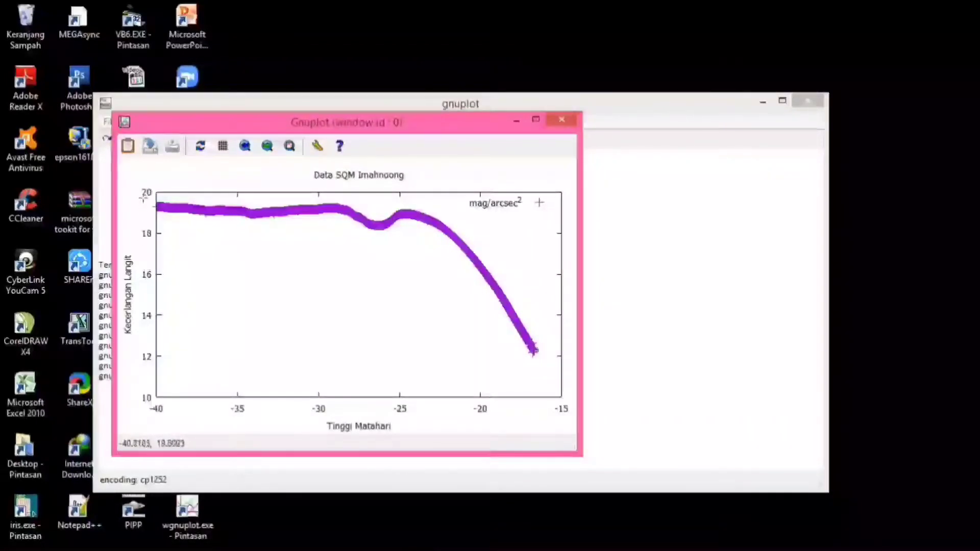
{"action": "left_click", "coordinate": [516, 121]}
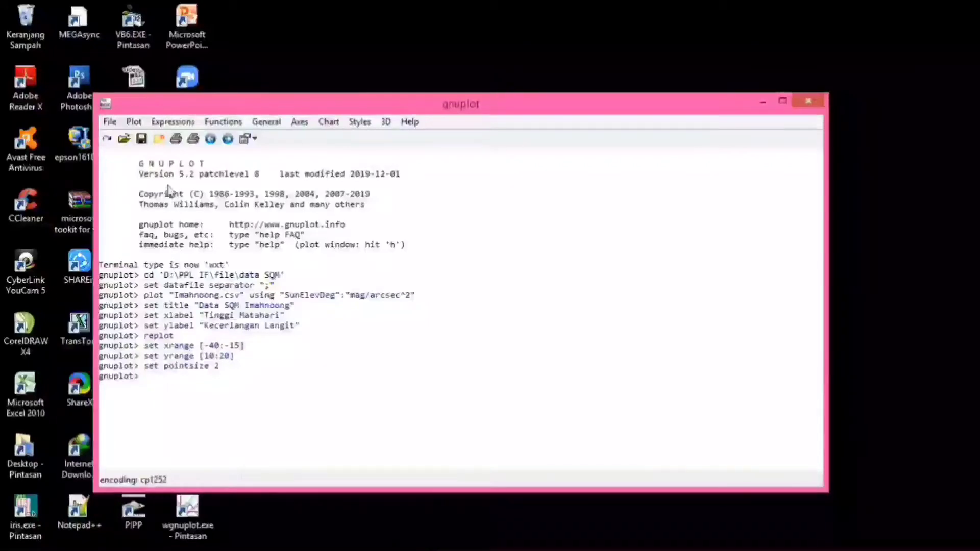
- Begin a new plot command for the data file "Imahnoong.csv"
{"action": "left_click", "coordinate": [140, 123]}
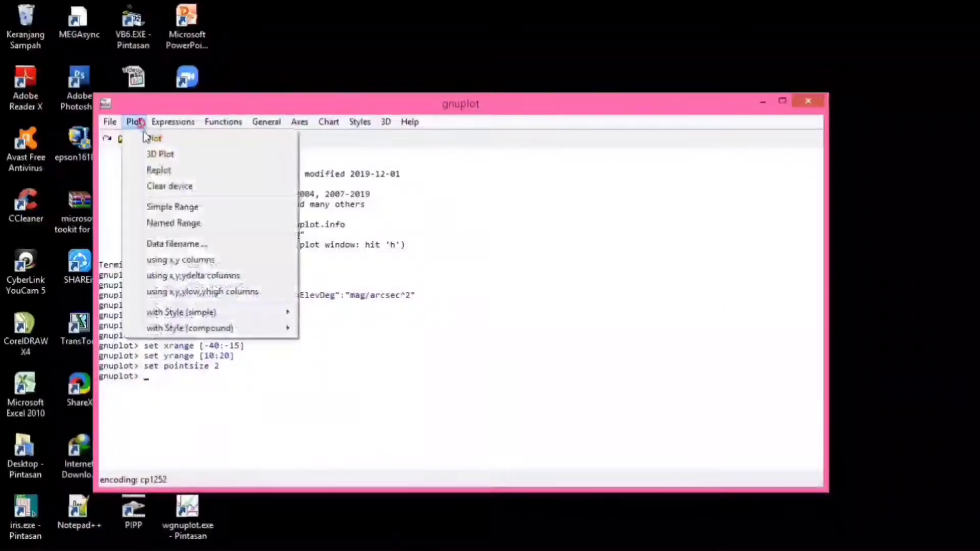
{"action": "left_click", "coordinate": [145, 140]}
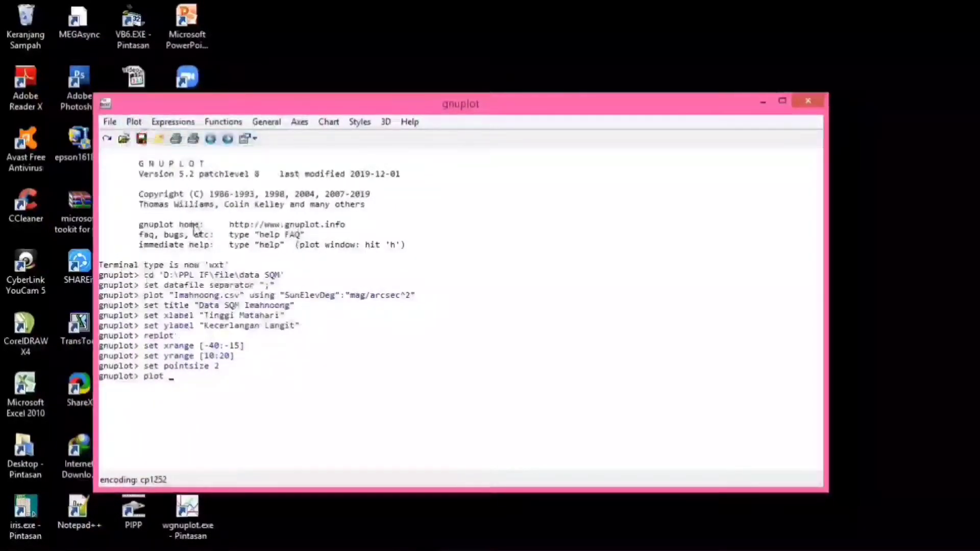
{"action": "type", "text": "'"}
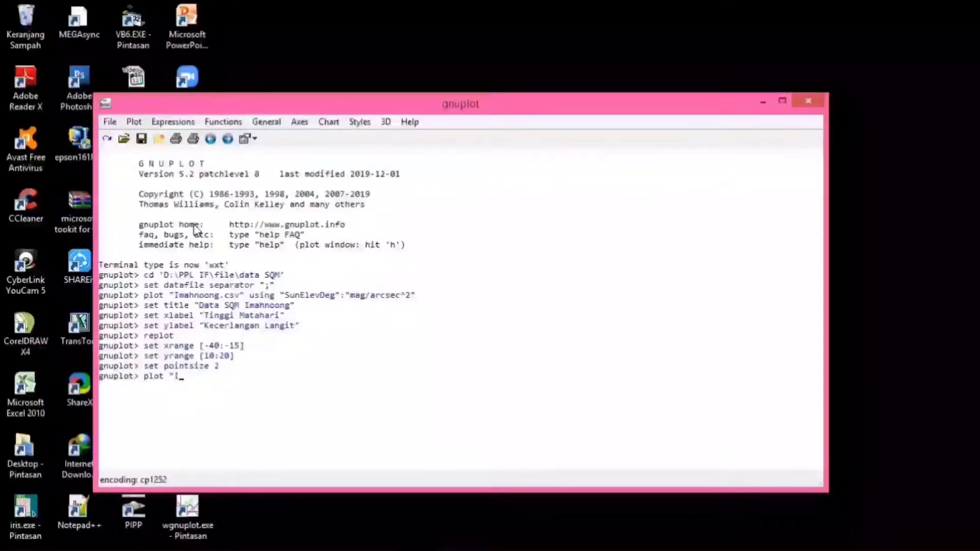
{"action": "type", "text": "Imahn"}
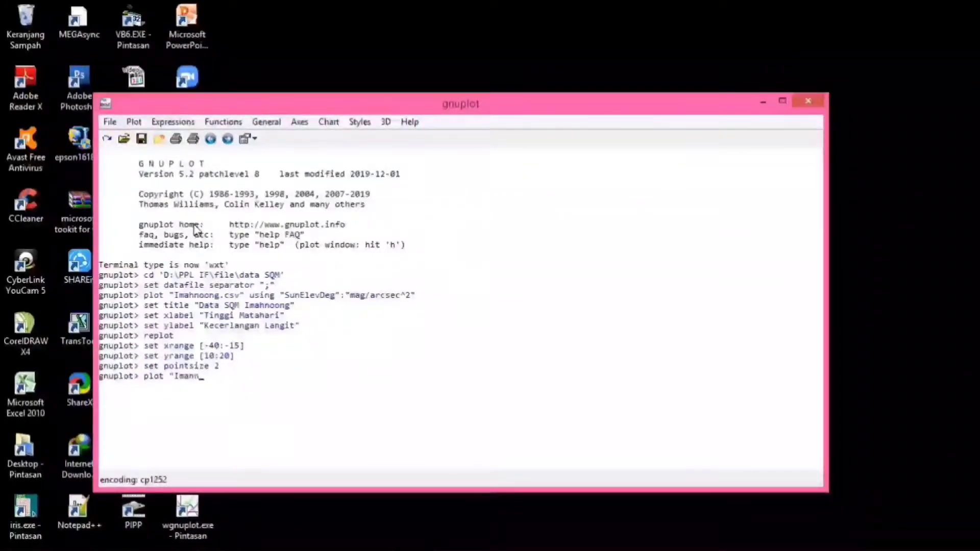
{"action": "type", "text": "ong"}
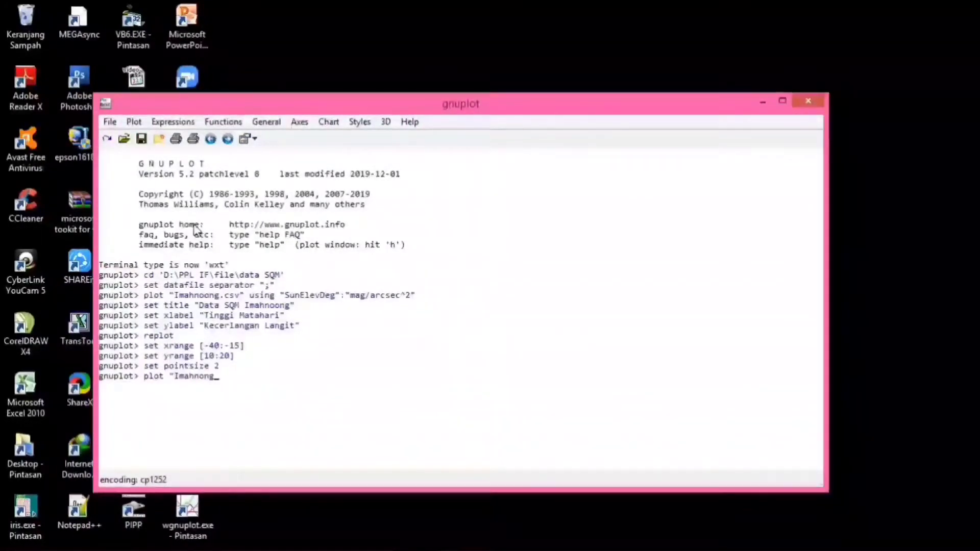
{"action": "key", "text": "BackSpace"}
{"action": "type", "text": "ong\""}
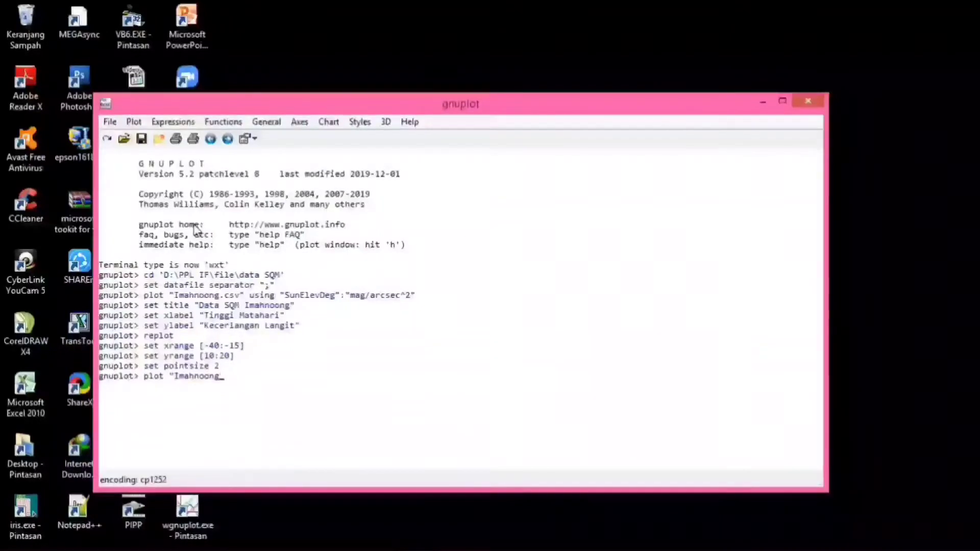
{"action": "key", "text": "BackSpace"}
{"action": "type", "text": ".csv"}
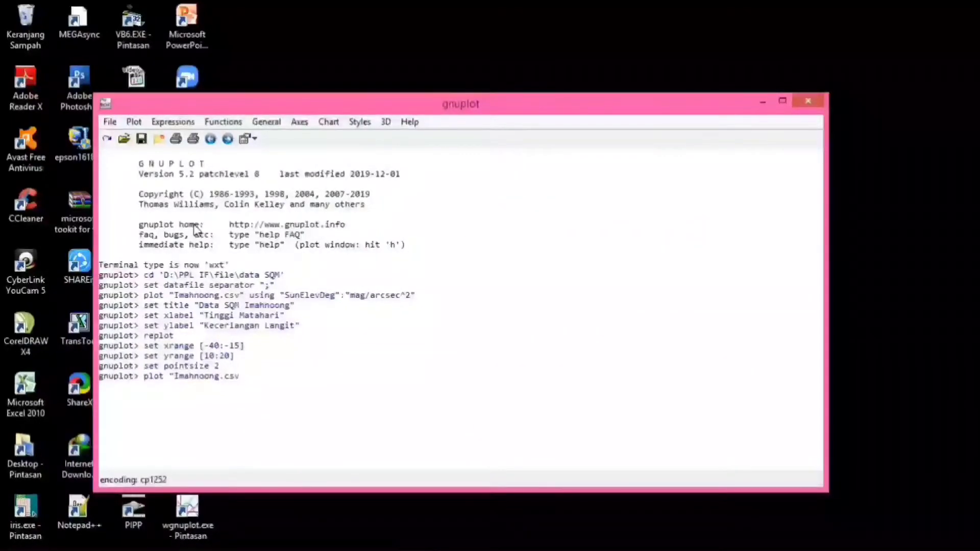
{"action": "type", "text": "\""}
- Add the clause using "SunElevDeg":"mag/arcsec^2" to the plot command to choose the x and y columns
{"action": "type", "text": " usi"}
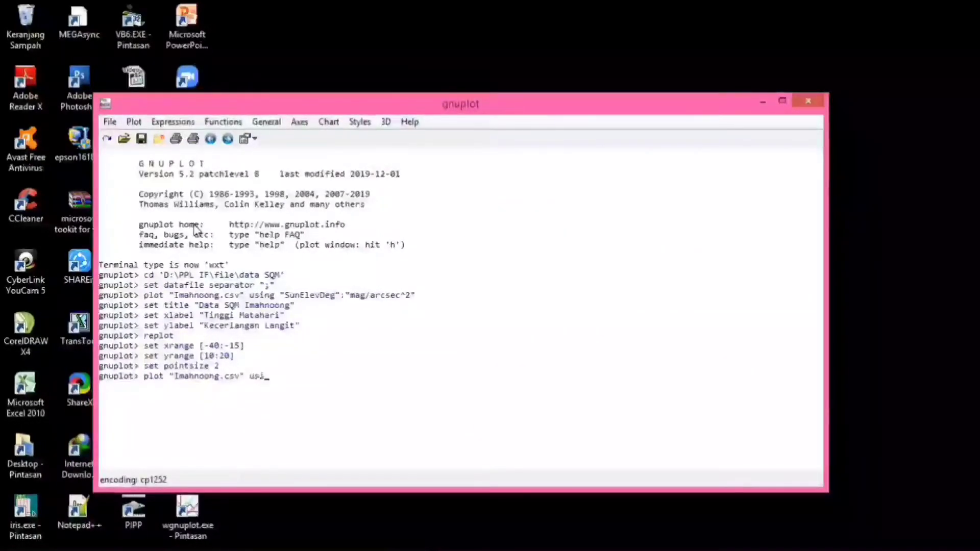
{"action": "type", "text": "ng \"S"}
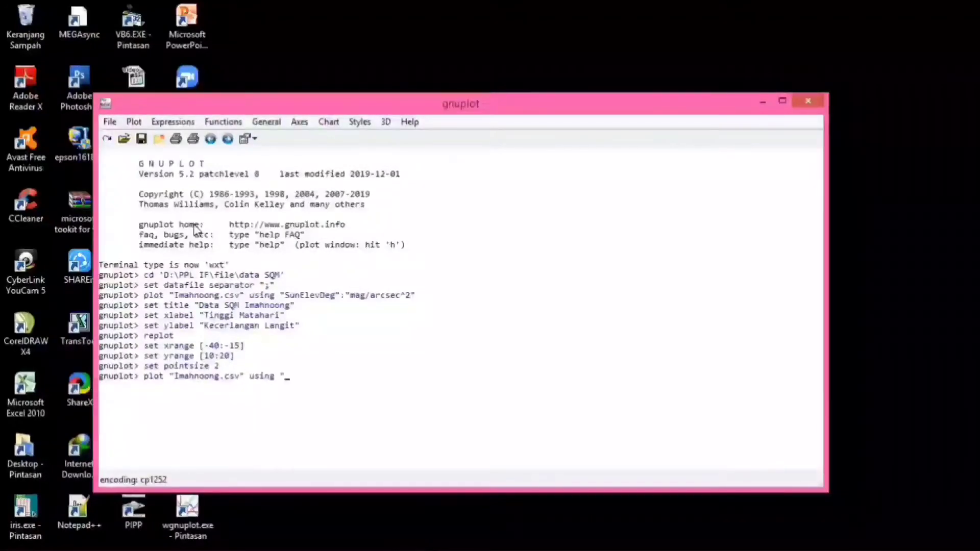
{"action": "type", "text": "uun"}
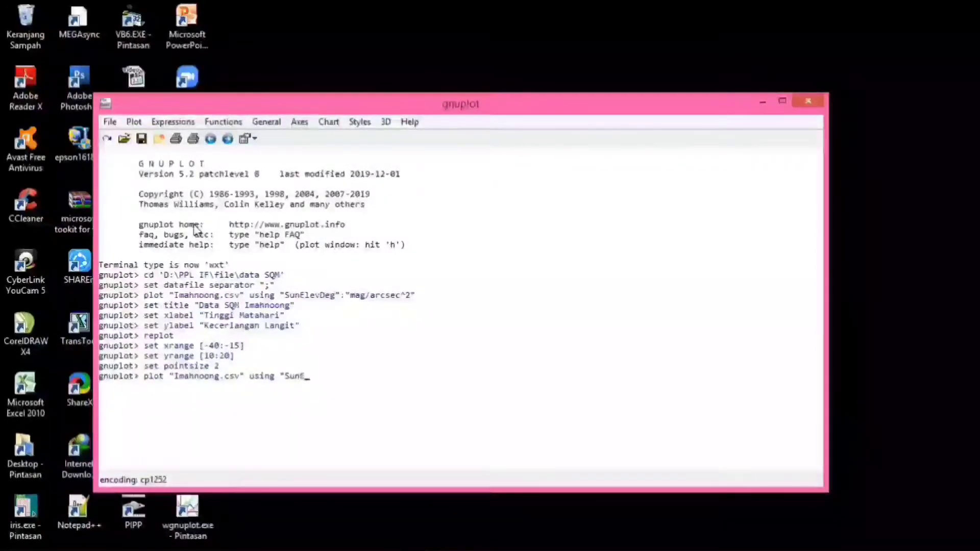
{"action": "type", "text": "Elev"}
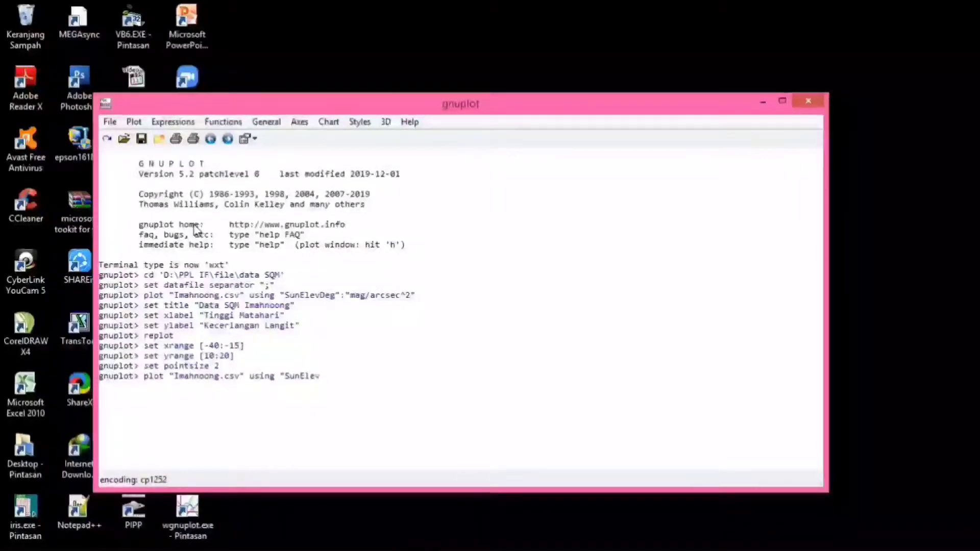
{"action": "type", "text": "De"}
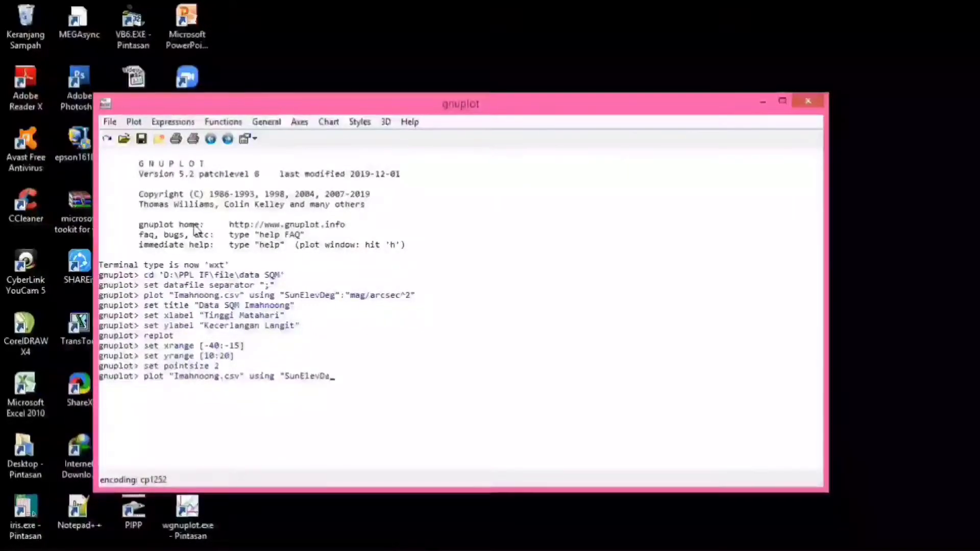
{"action": "type", "text": "g"}
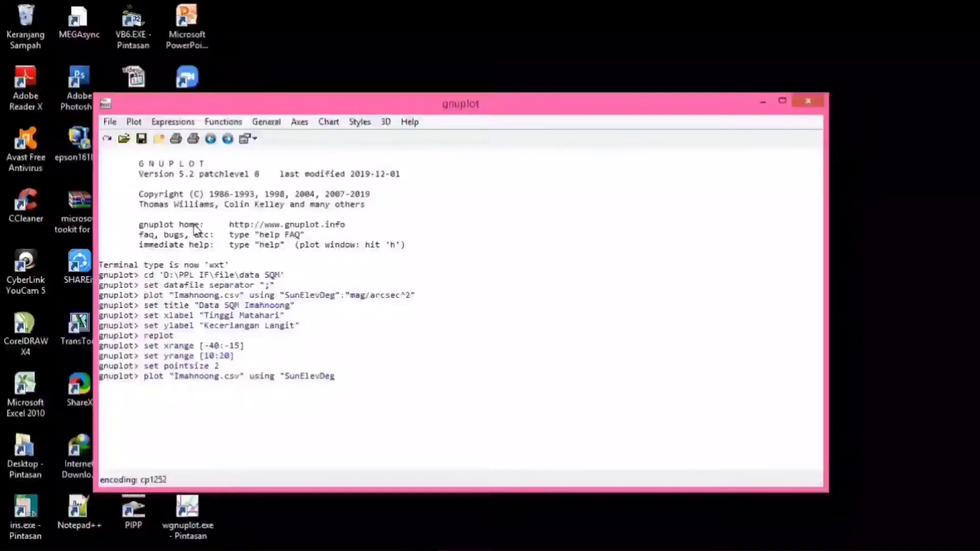
{"action": "type", "text": "\":\""}
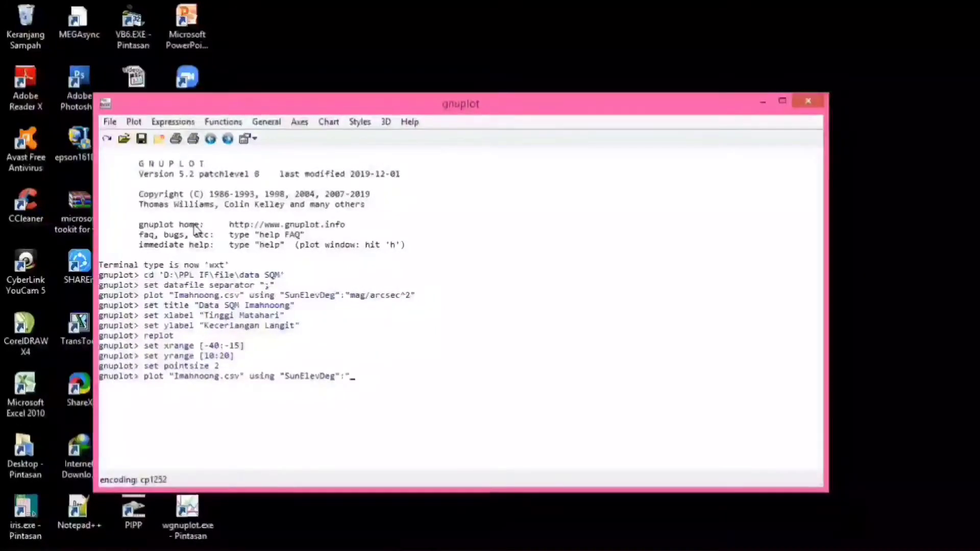
{"action": "type", "text": "m"}
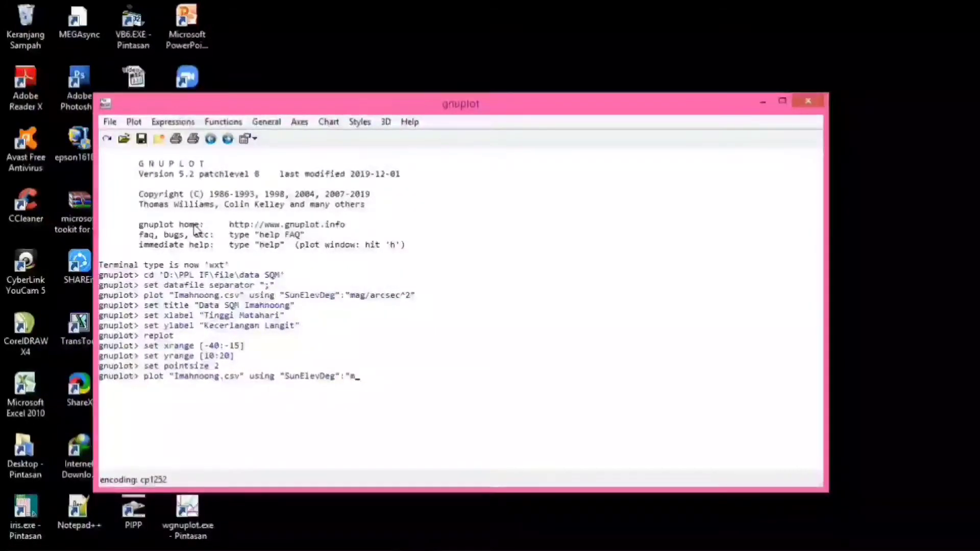
{"action": "type", "text": "ag"}
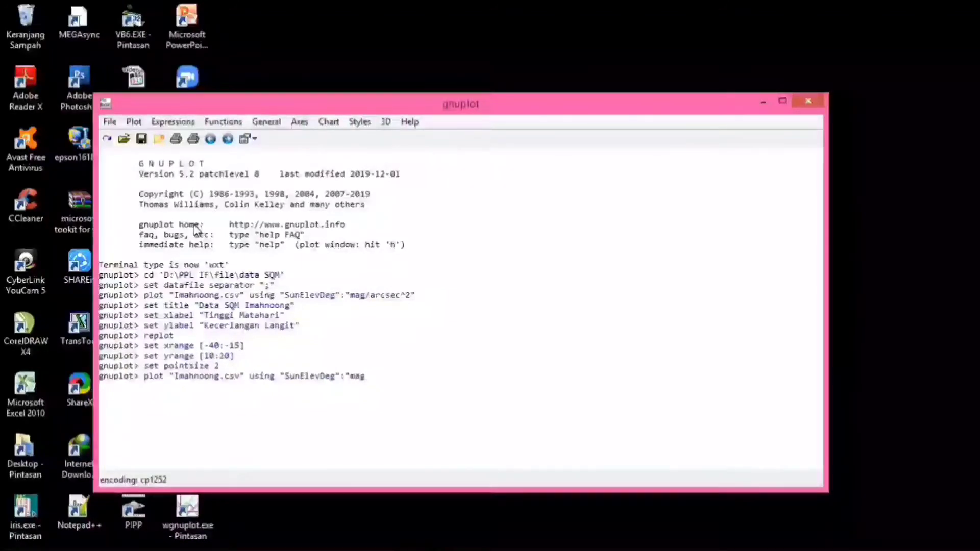
{"action": "type", "text": "/ar"}
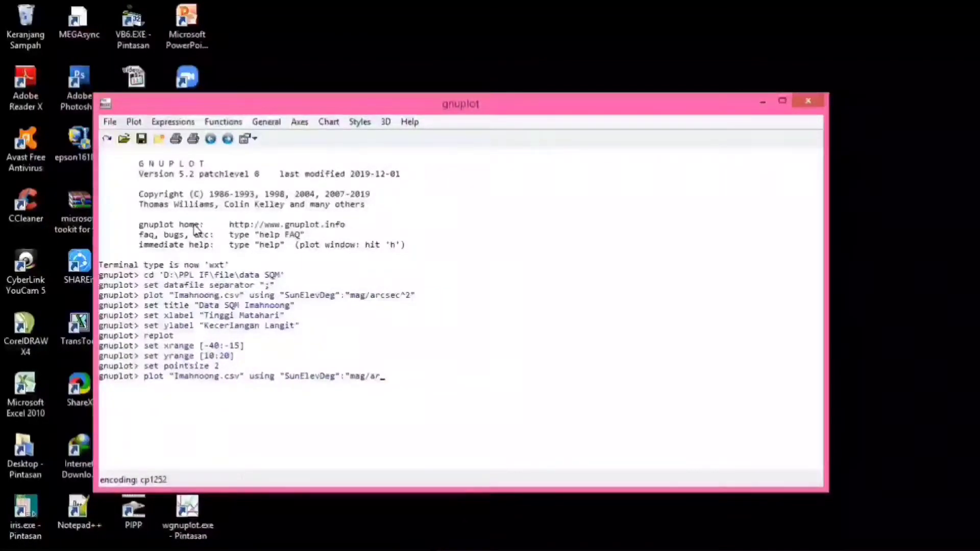
{"action": "type", "text": "csec"}
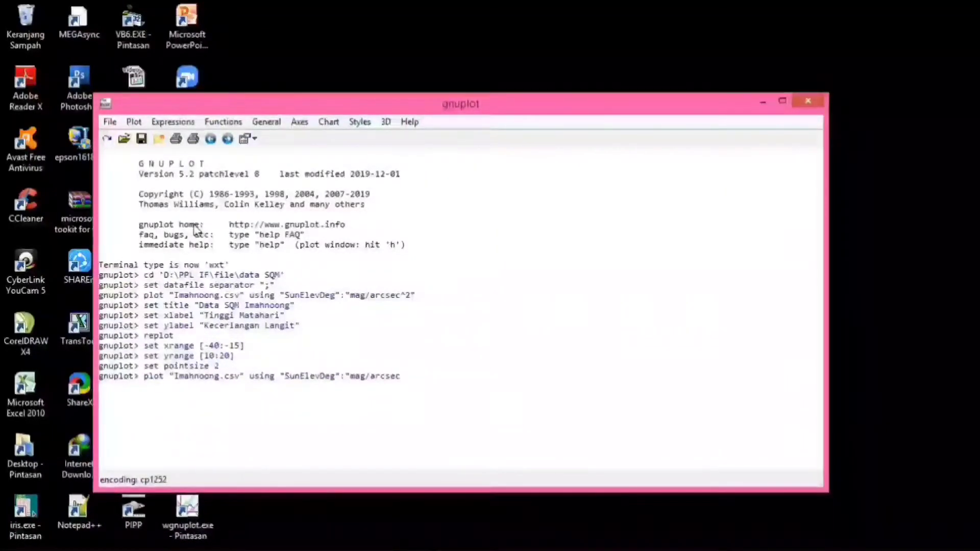
{"action": "type", "text": "^2"}
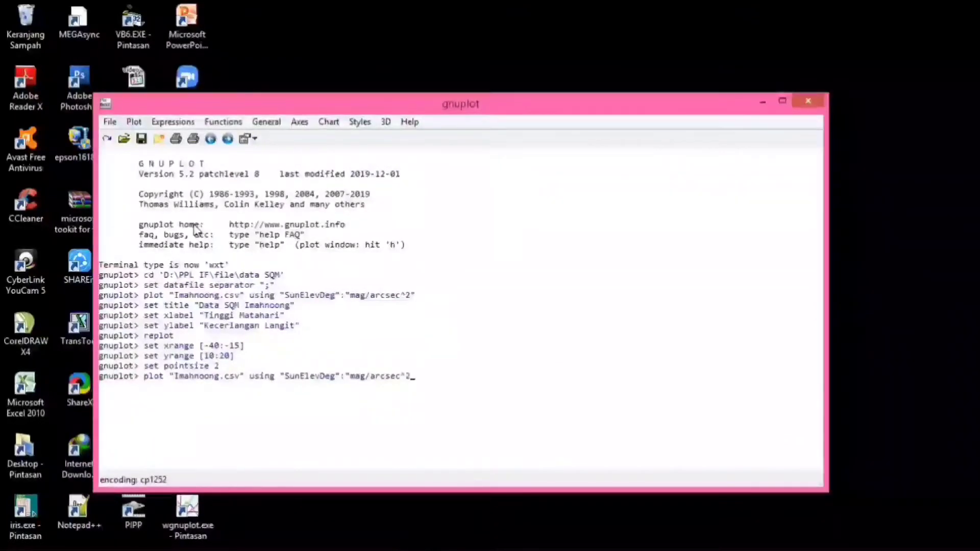
{"action": "type", "text": "\""}
- Complete the plot command with the style options lc 7 lt 7 ps 0.5 and run it, minimizing the graph window after viewing it
{"action": "type", "text": " 1"}
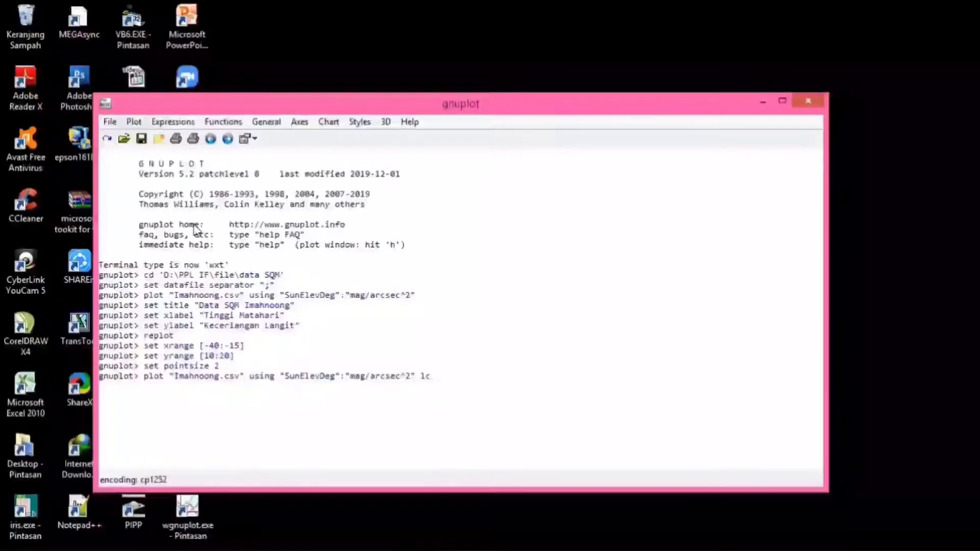
{"action": "type", "text": "c 7"}
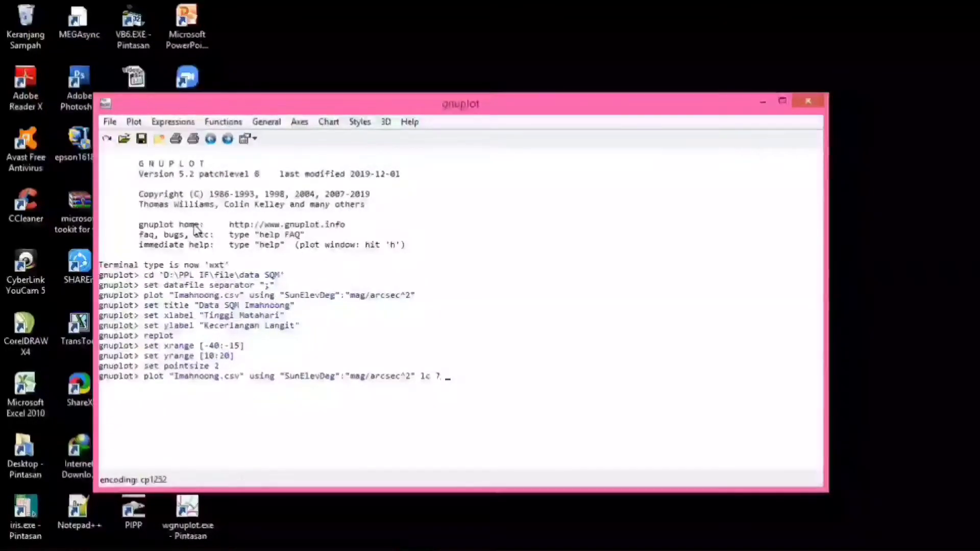
{"action": "type", "text": " lt 7 ps 0.5"}
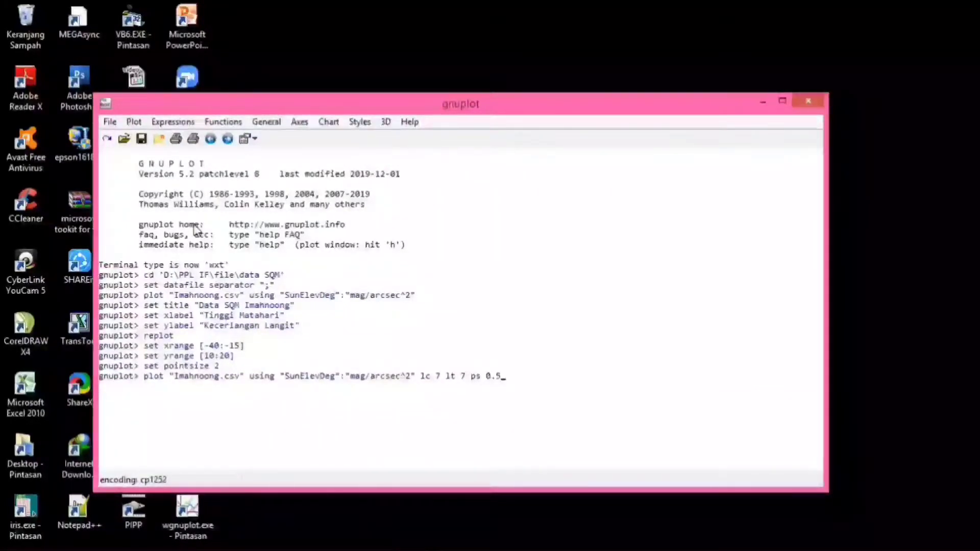
{"action": "key", "text": "Return"}
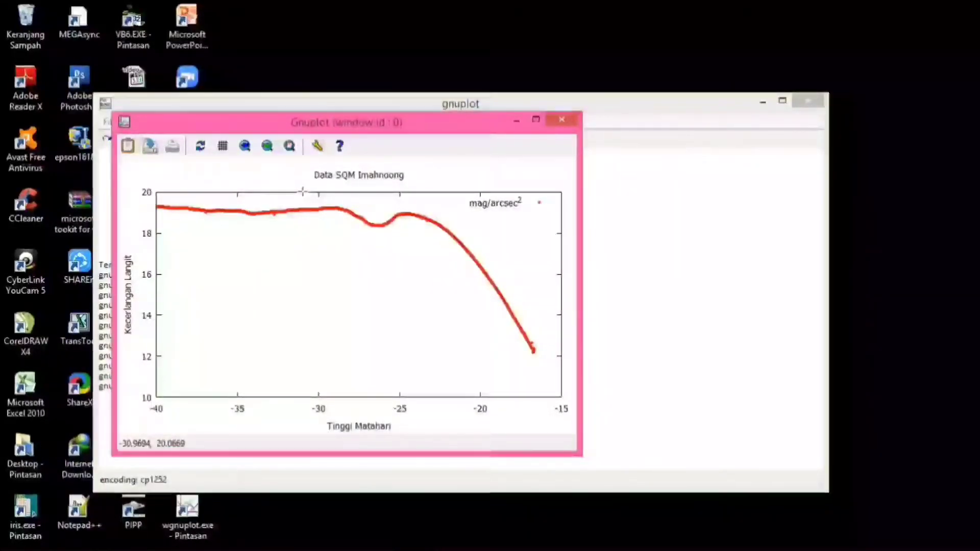
{"action": "left_click", "coordinate": [511, 122]}
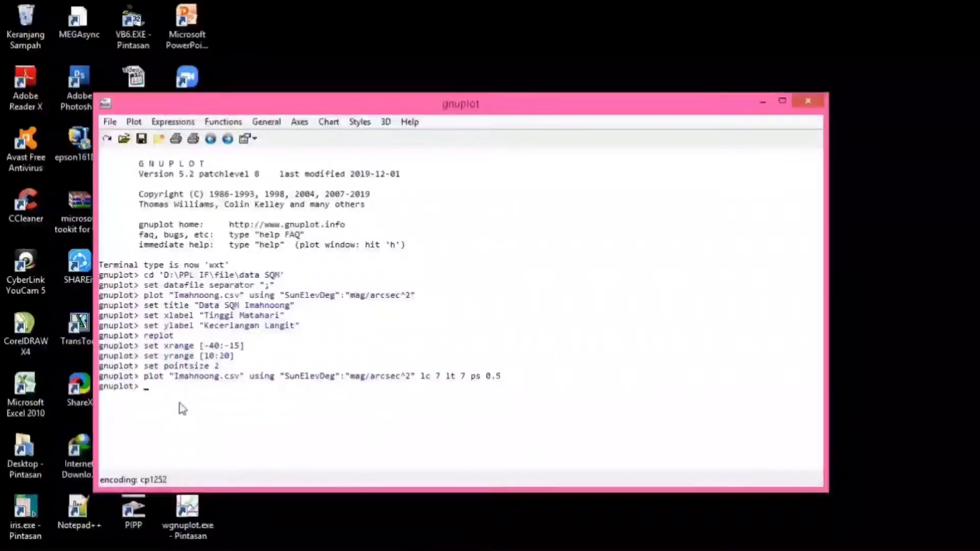
- Run the test command to view the terminal's available line, point and fill styles, closing the graph window after viewing it
{"action": "type", "text": "t"}
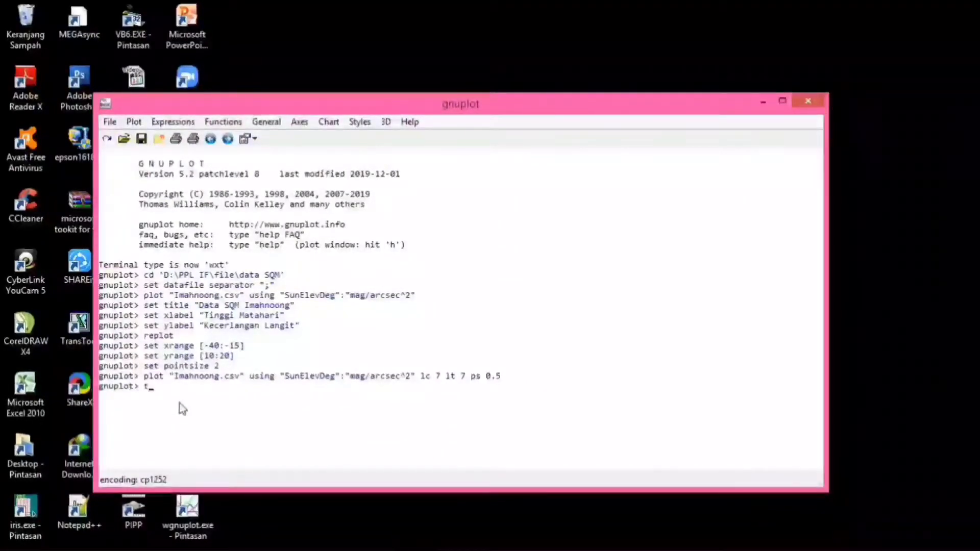
{"action": "type", "text": "est"}
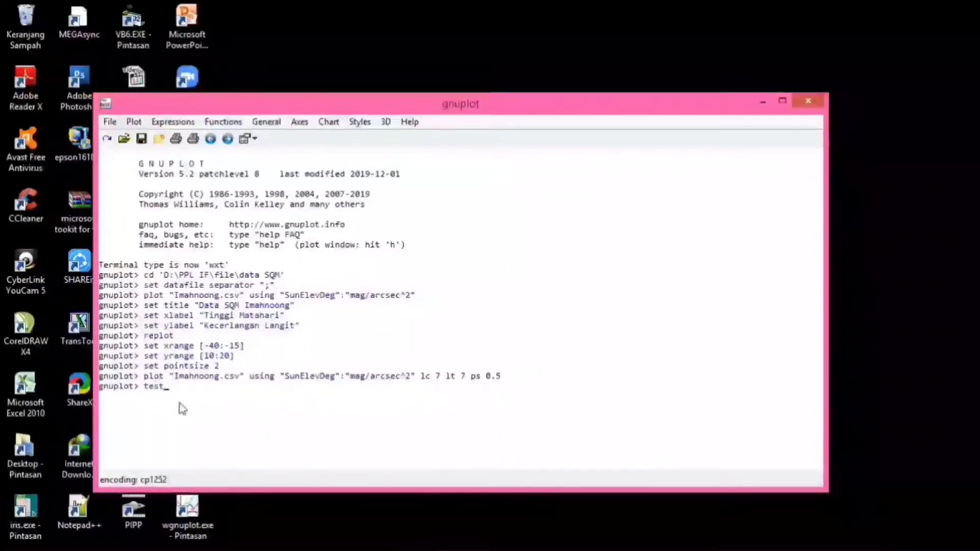
{"action": "key", "text": "Return"}
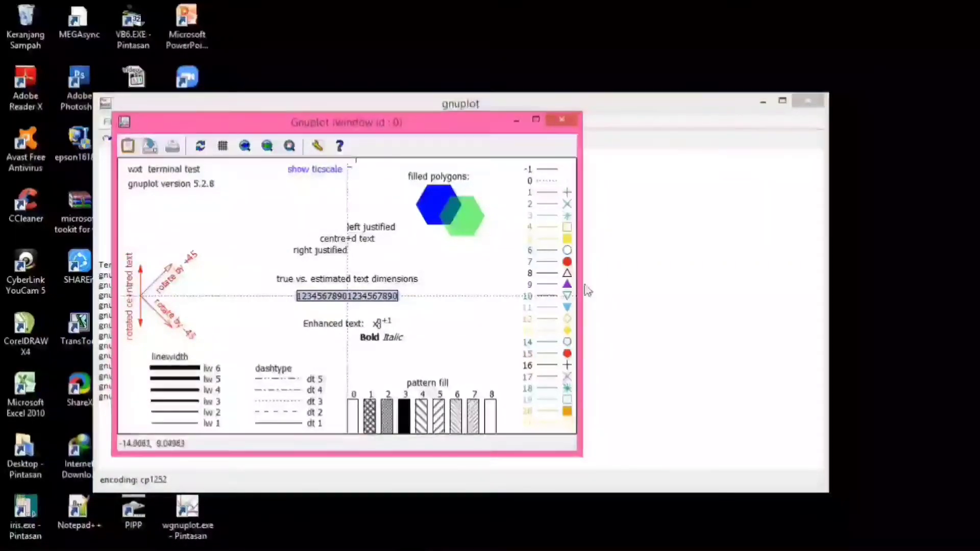
{"action": "left_click", "coordinate": [563, 126]}
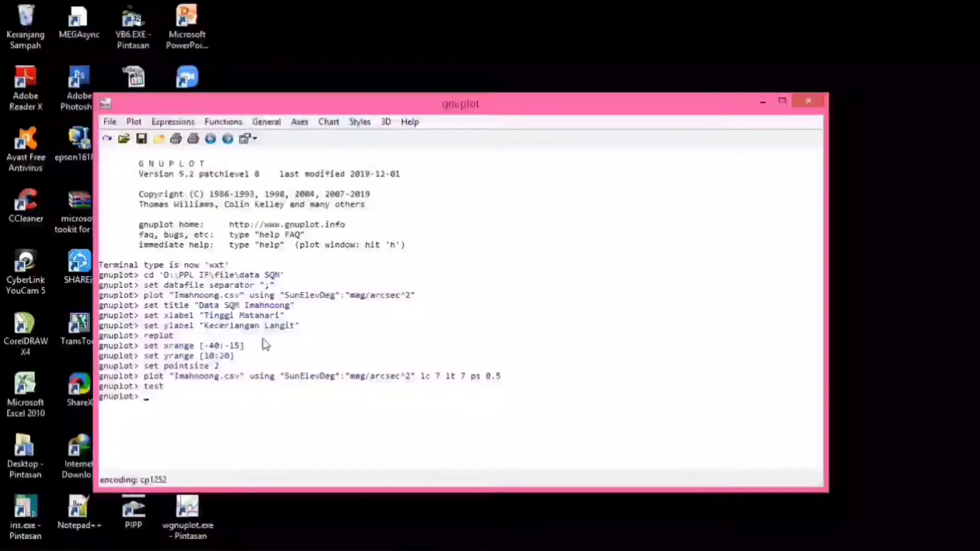
- Begin a stats command for the data file "Imahnoong.csv"
{"action": "type", "text": "ats"}
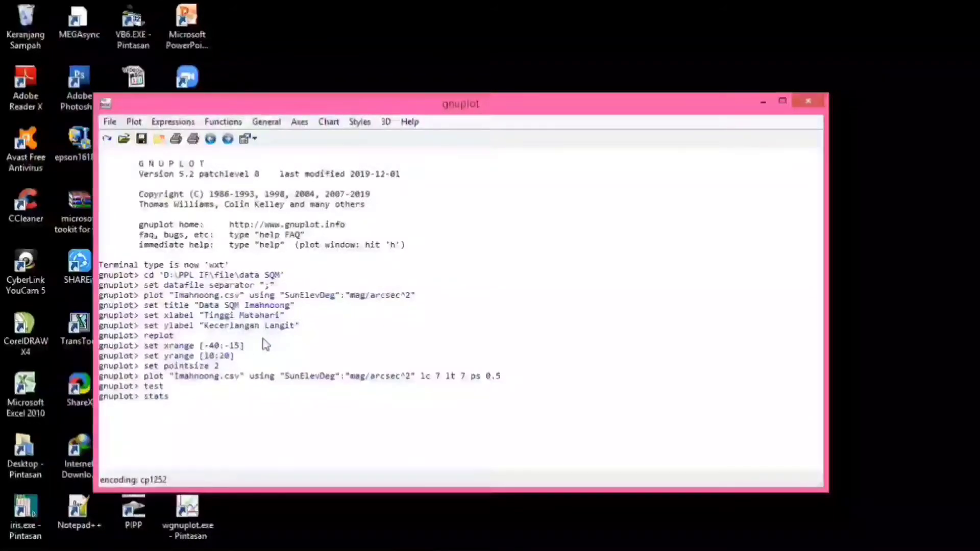
{"action": "type", "text": " \""}
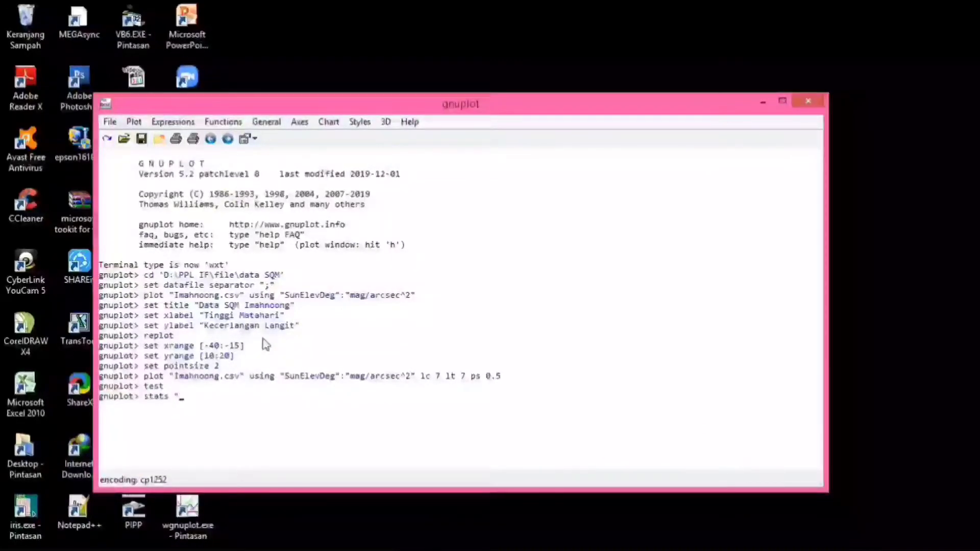
{"action": "type", "text": "Im"}
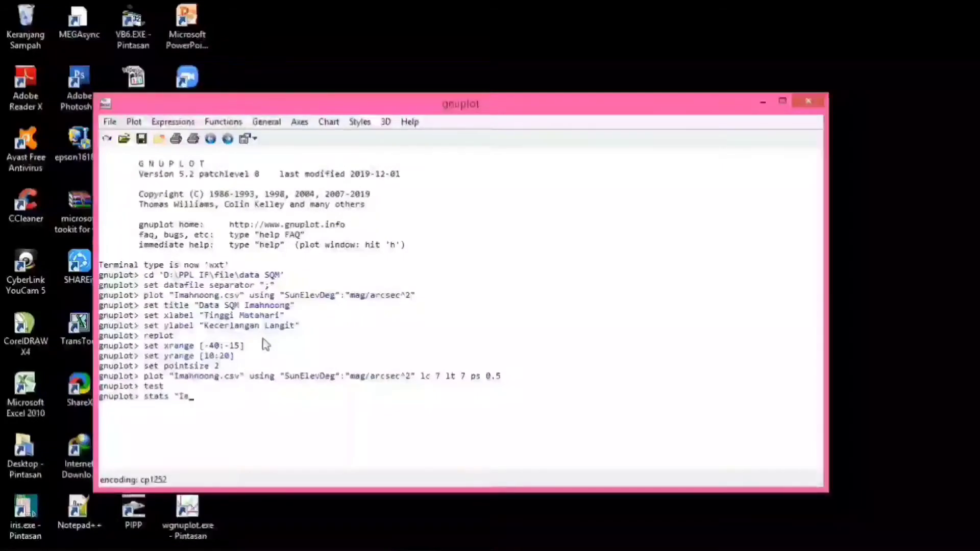
{"action": "type", "text": "ahnoong"}
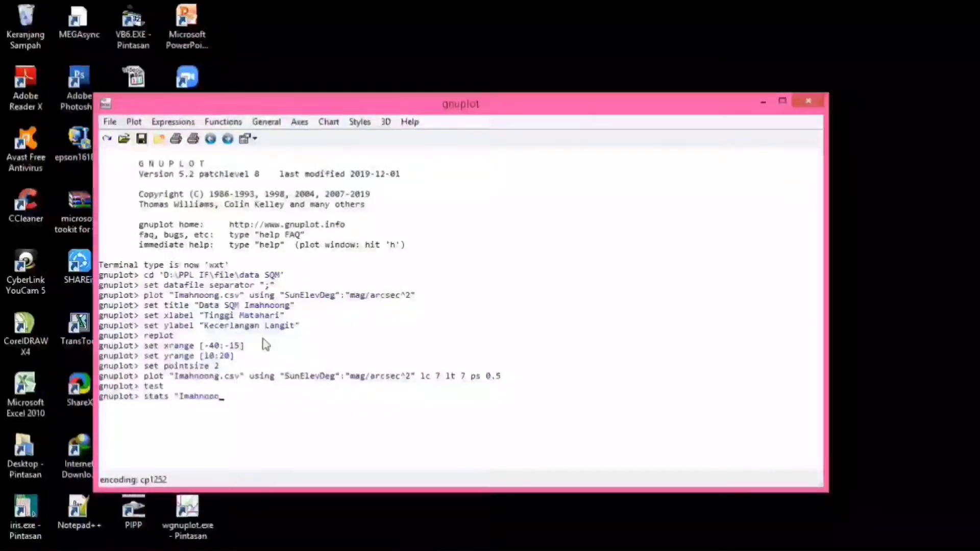
{"action": "type", "text": ".c"}
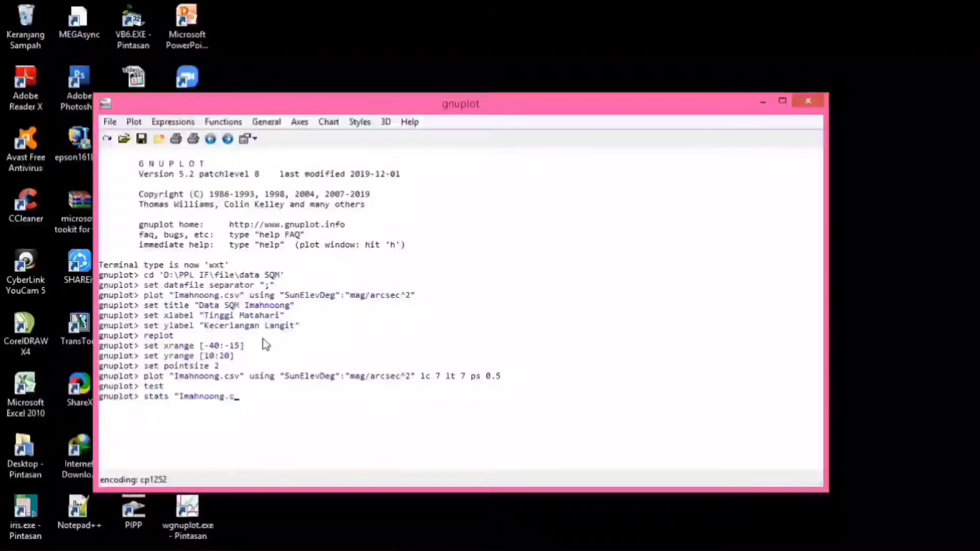
{"action": "type", "text": "sv"}
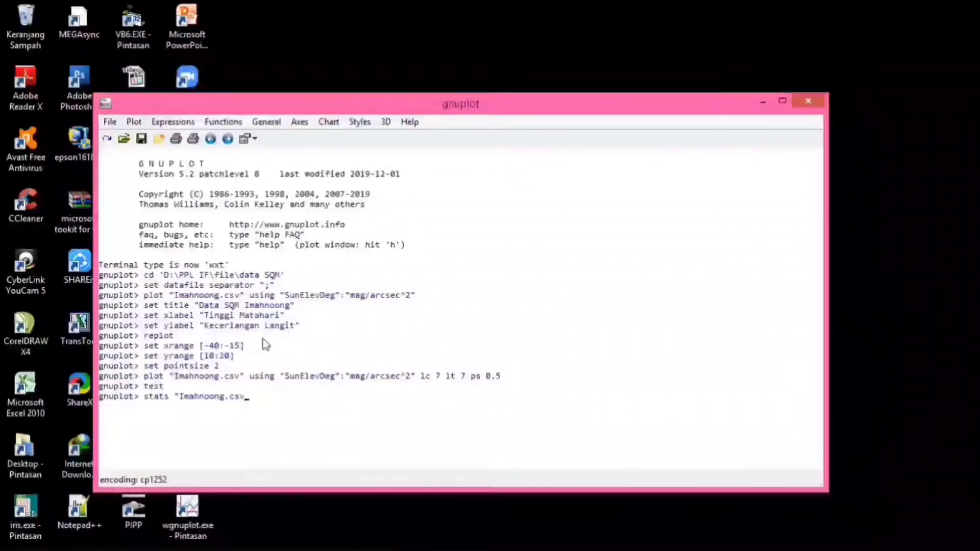
{"action": "type", "text": "\" u"}
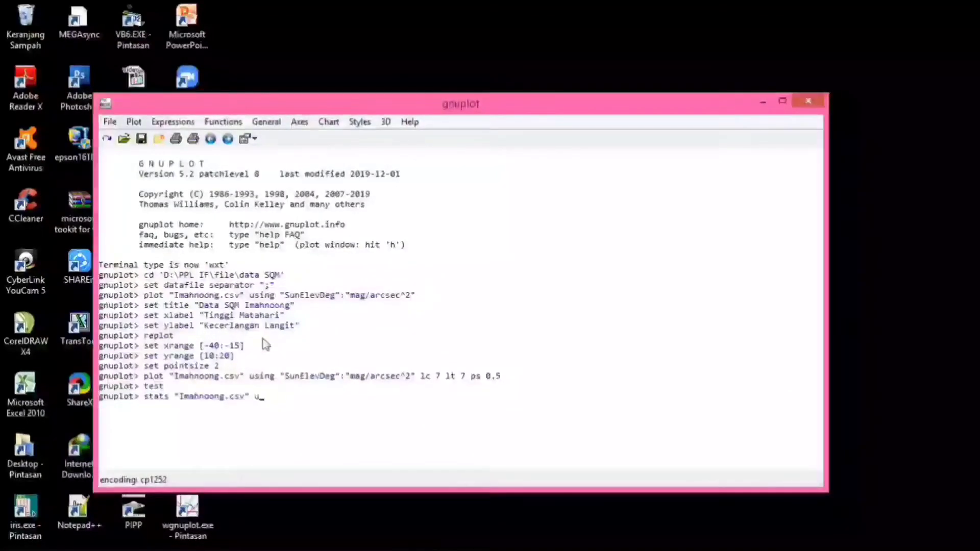
- Add the clause using "SunElevDeg":"mag/arcsec^2" to the stats command to choose the two columns to analyse
{"action": "type", "text": "sing "}
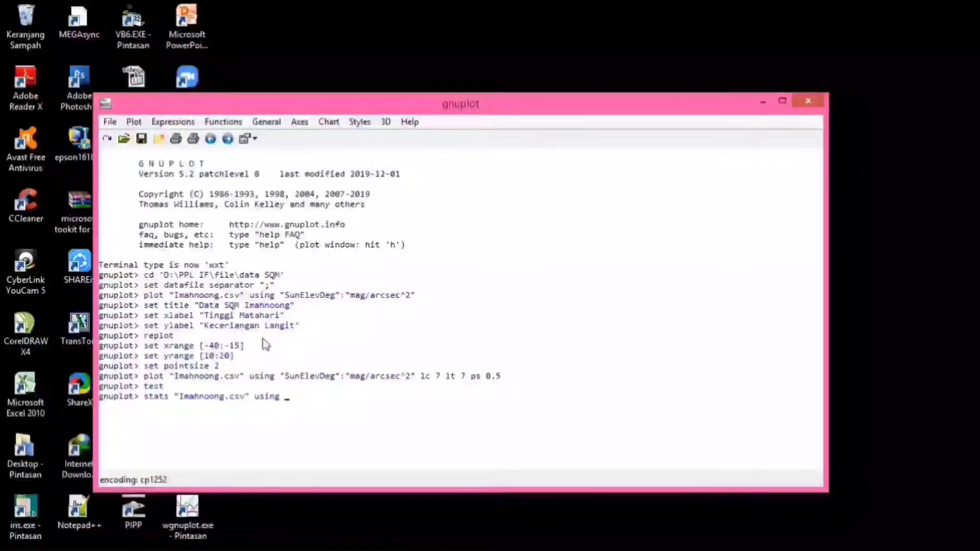
{"action": "type", "text": "\"S"}
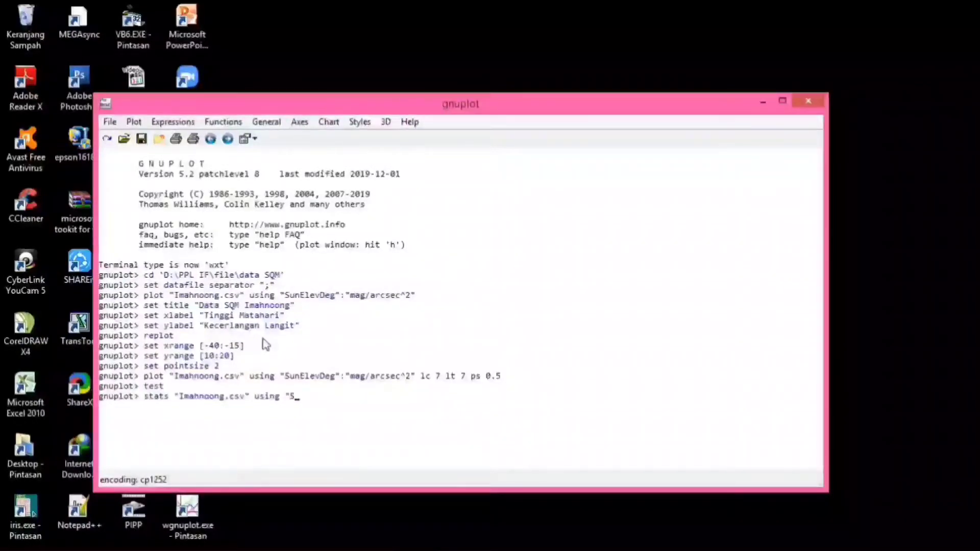
{"action": "type", "text": "unE"}
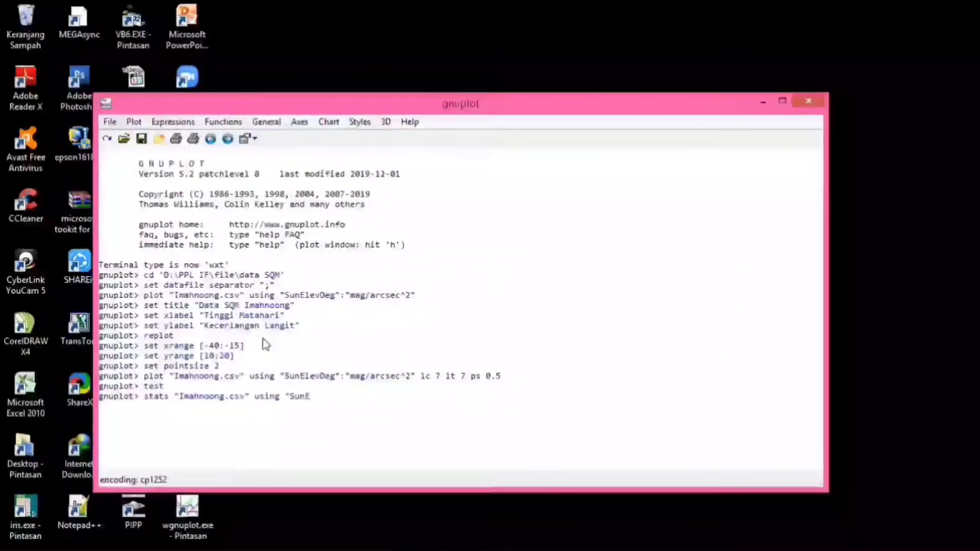
{"action": "type", "text": "lev"}
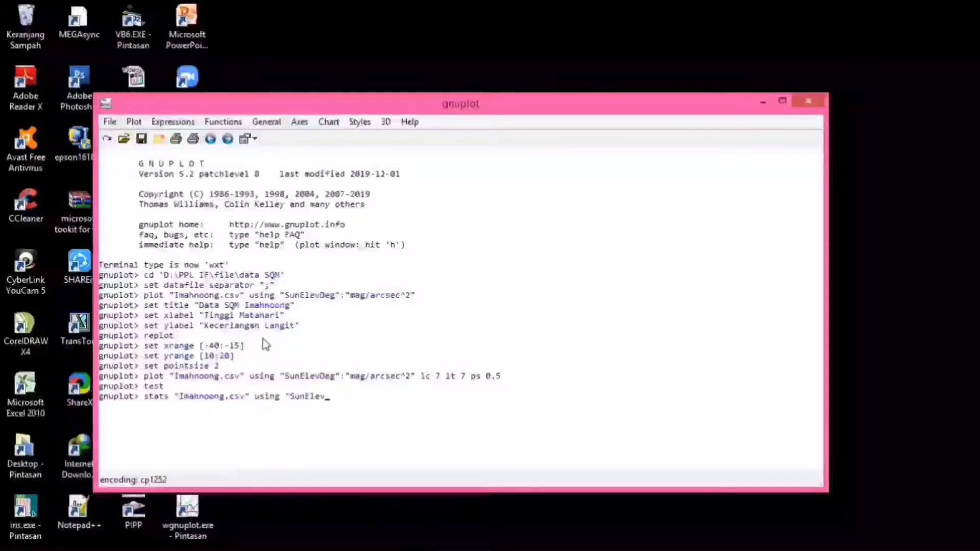
{"action": "type", "text": "De"}
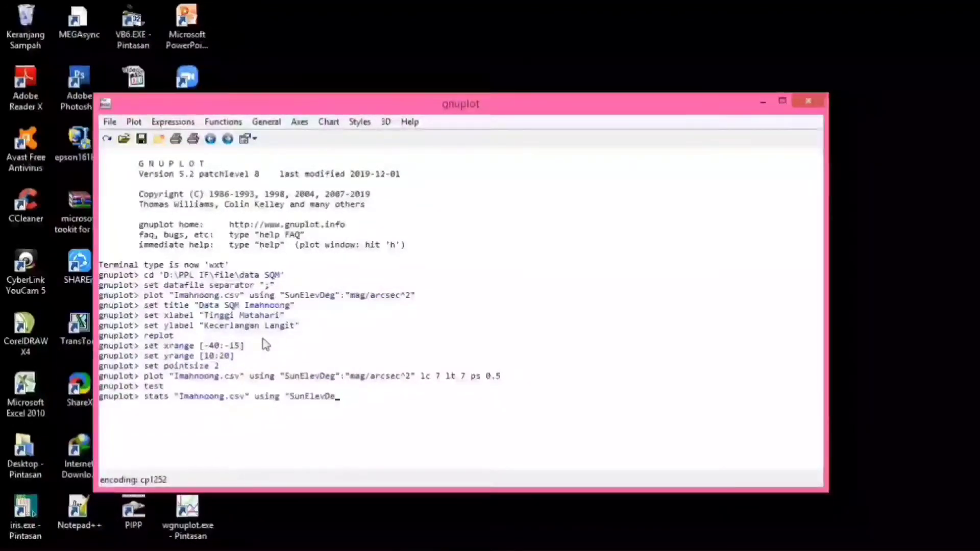
{"action": "type", "text": "g"}
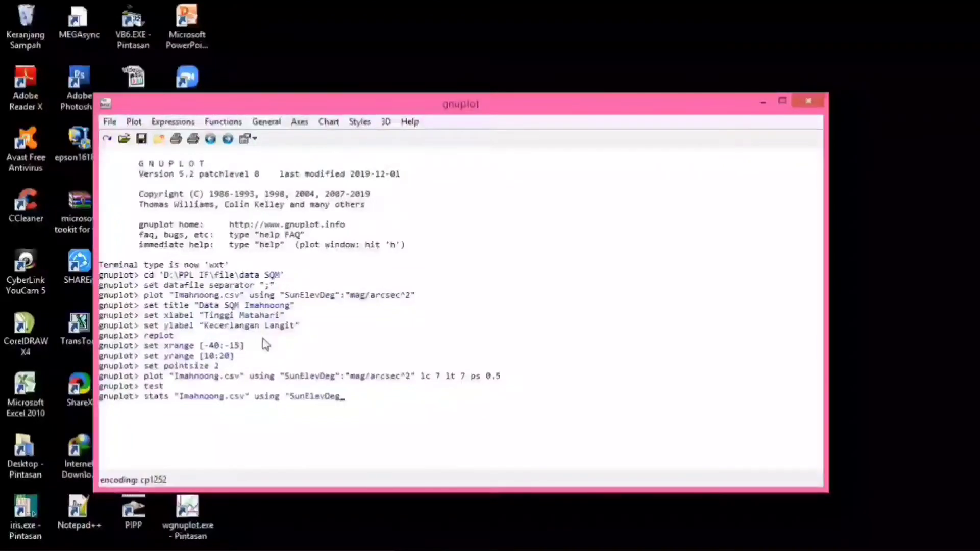
{"action": "type", "text": "\":\"m"}
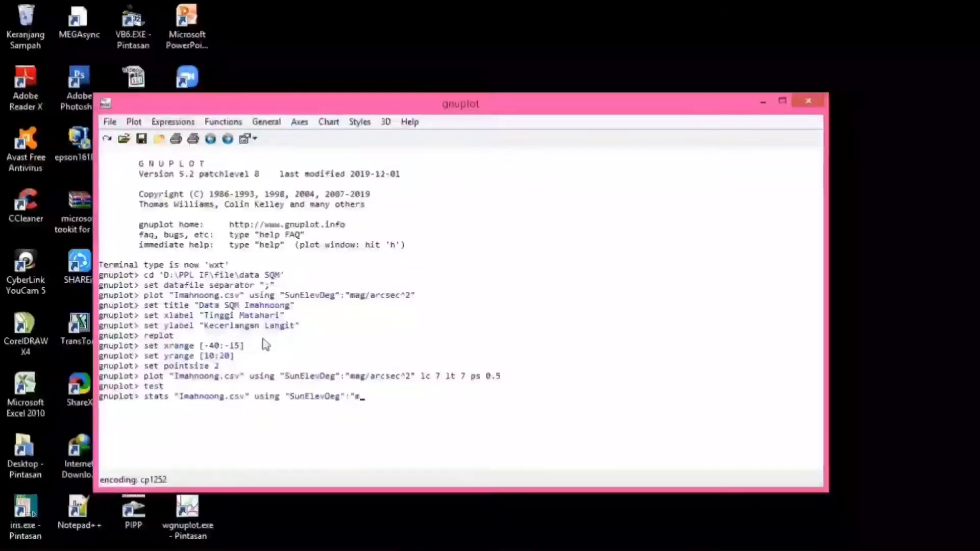
{"action": "type", "text": "ag"}
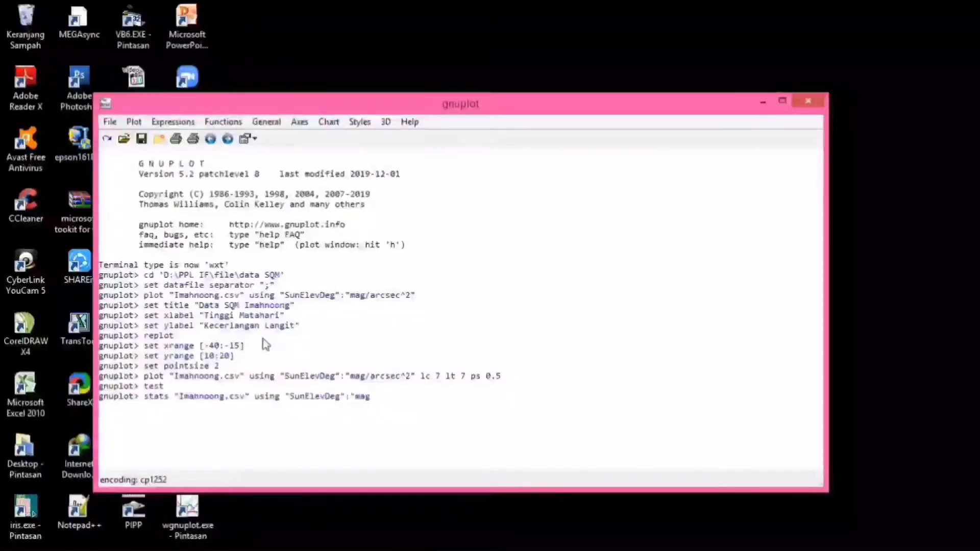
{"action": "type", "text": "/arcs"}
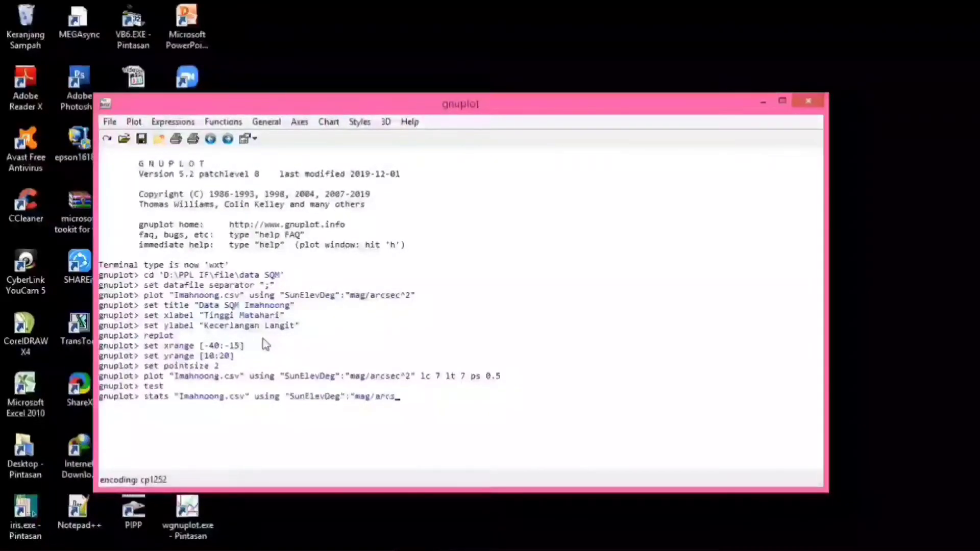
{"action": "type", "text": "ec^"}
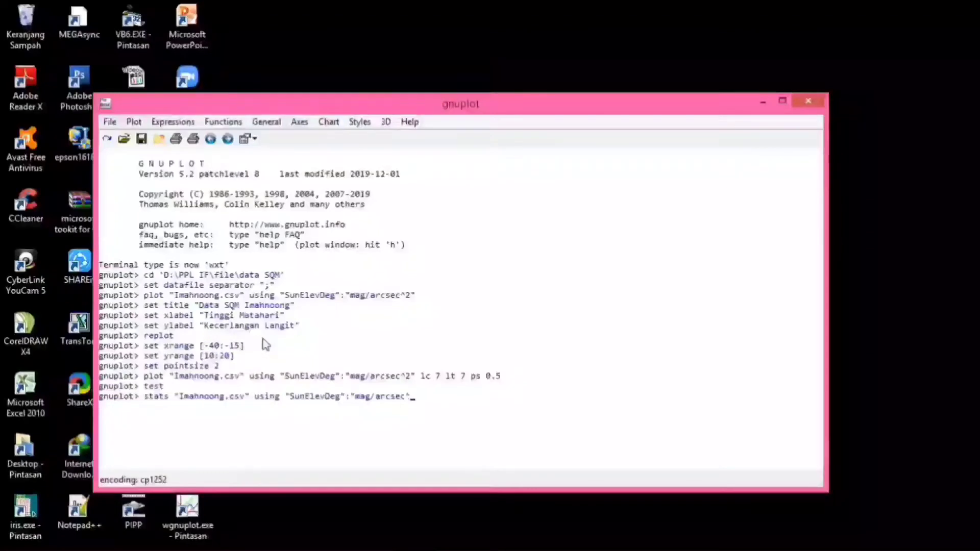
{"action": "type", "text": "2"}
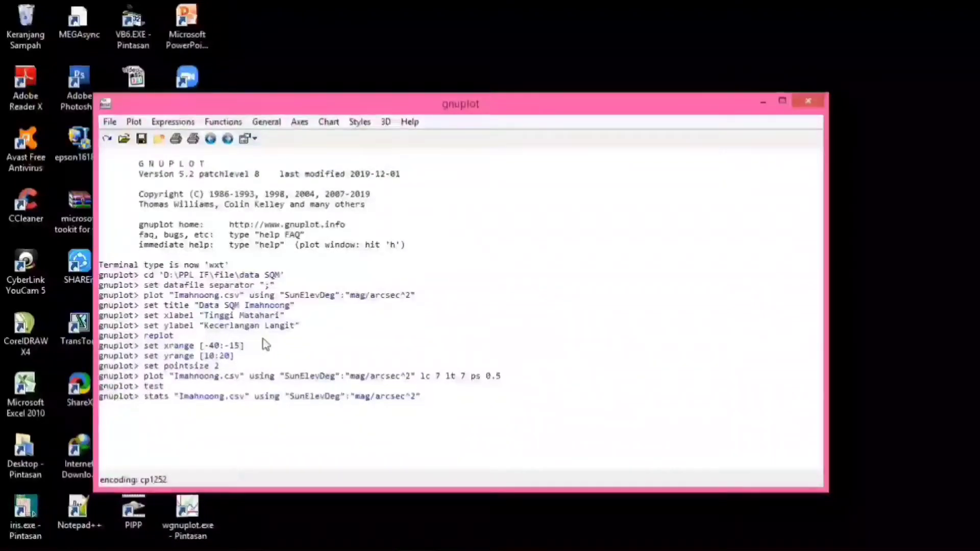
- Run the stats command and review its file summary, column statistics and linear model output
{"action": "key", "text": "Return"}
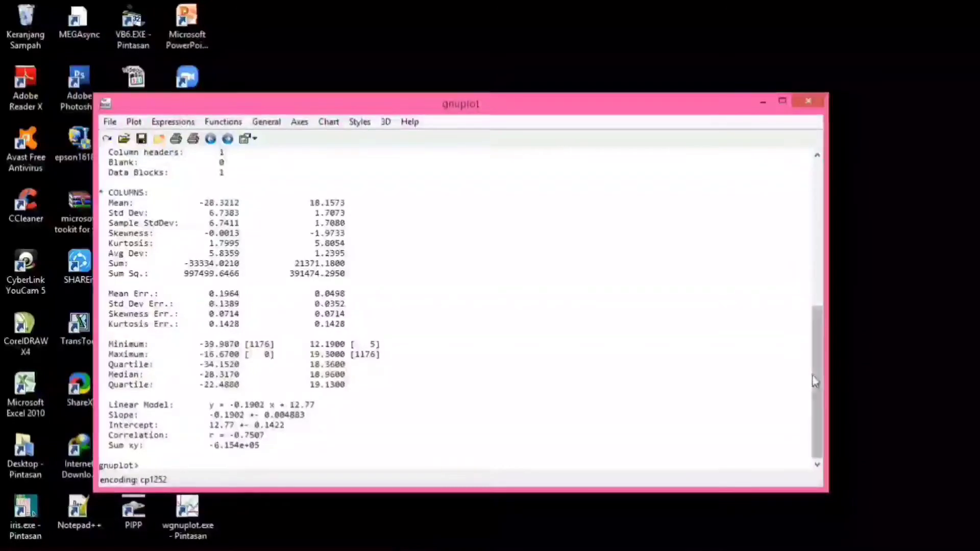
{"action": "left_click_drag", "start_coordinate": [815, 382], "coordinate": [798, 299]}
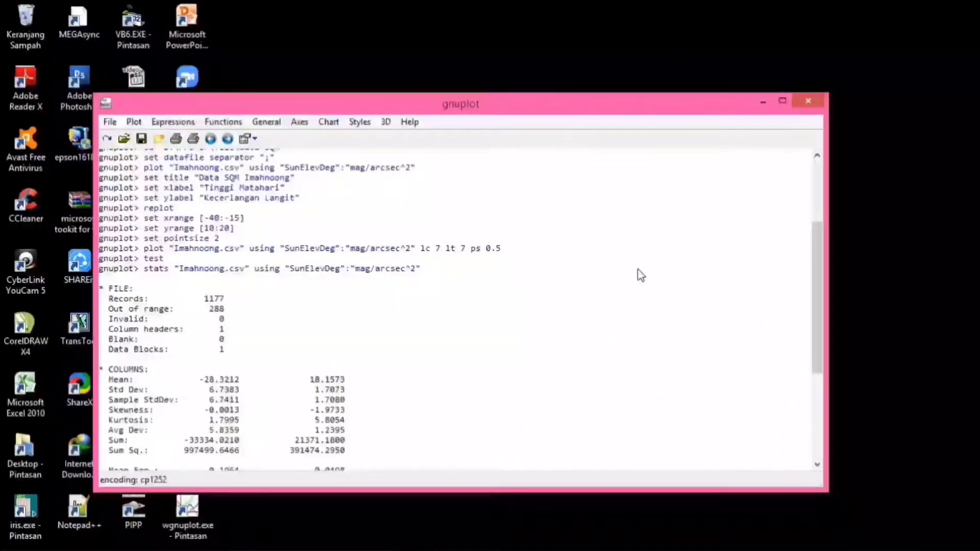
{"action": "left_click_drag", "start_coordinate": [817, 323], "coordinate": [830, 386]}
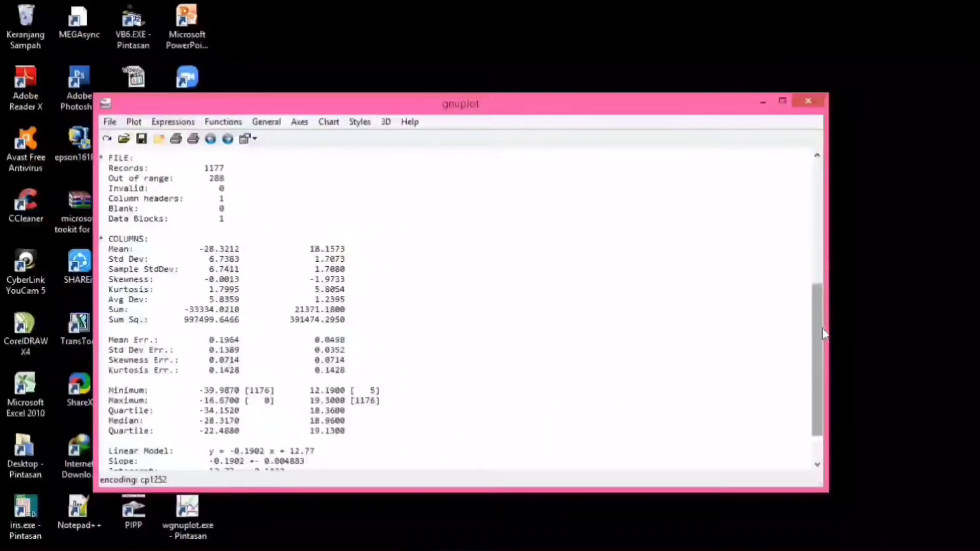
{"action": "left_click_drag", "start_coordinate": [819, 331], "coordinate": [828, 376]}
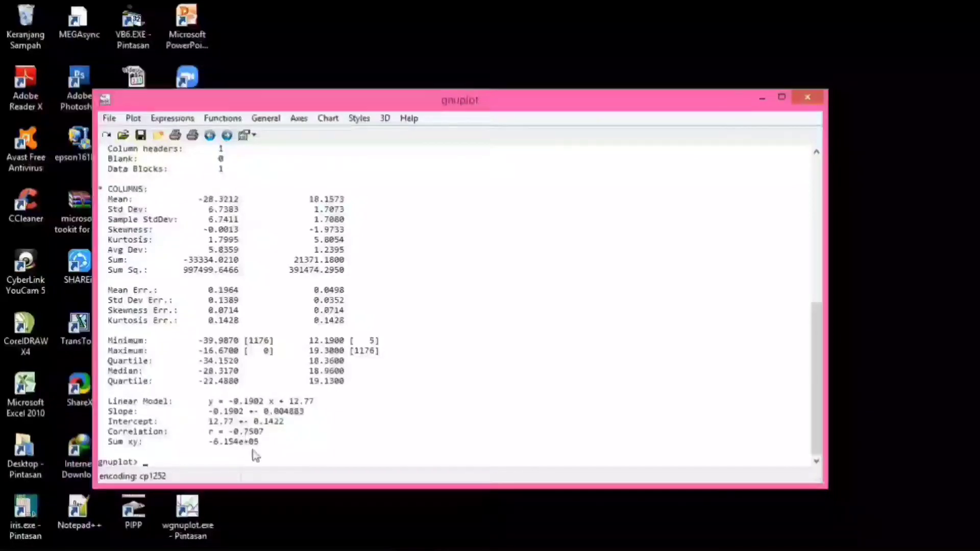
- Save the session as "Plotting Data SQM Imahnoong" in the data SQM folder, and exit the program
{"action": "mouse_move", "coordinate": [258, 550]}
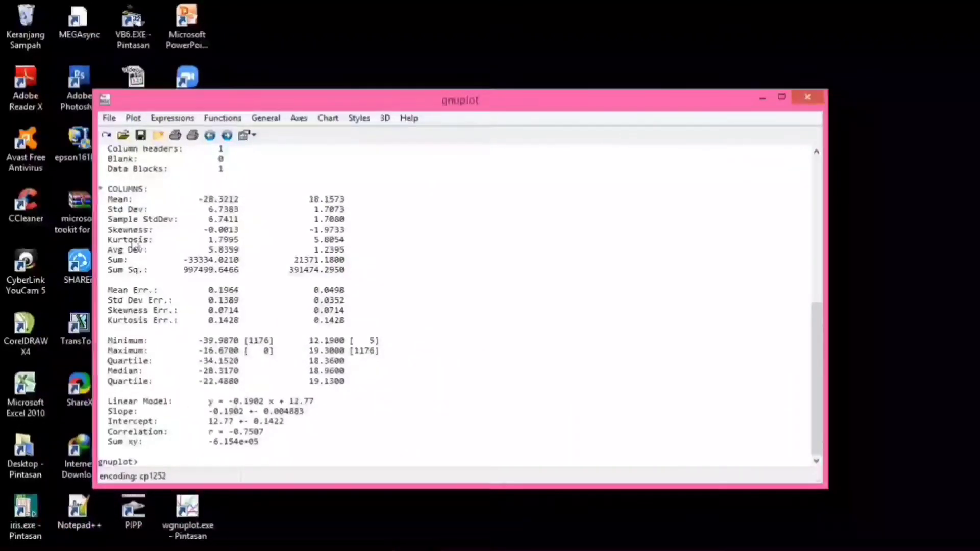
{"action": "left_click", "coordinate": [111, 119]}
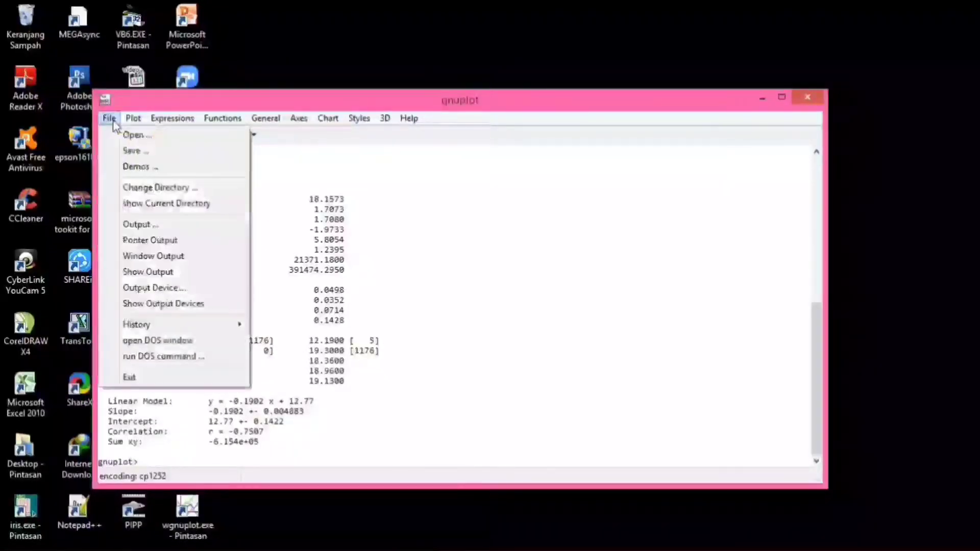
{"action": "left_click", "coordinate": [128, 150]}
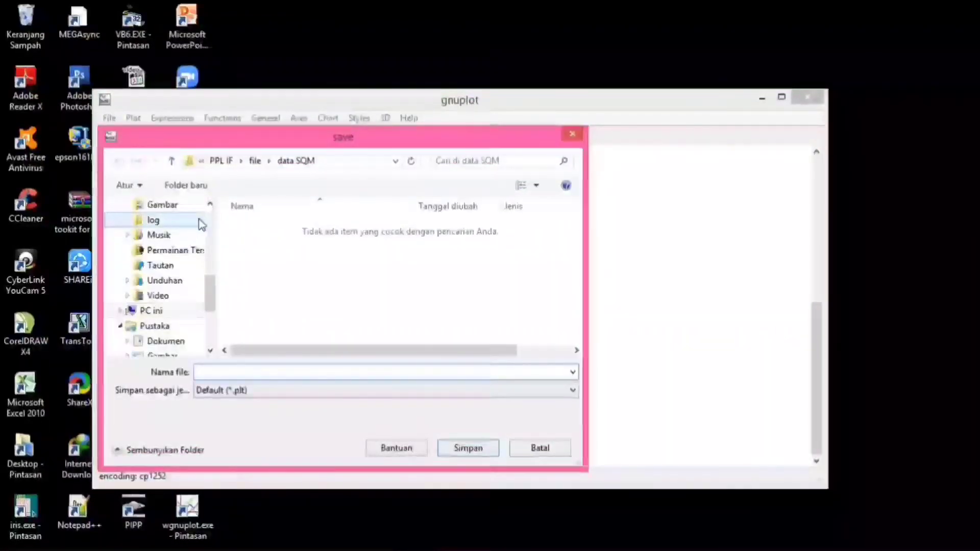
{"action": "type", "text": "Pl"}
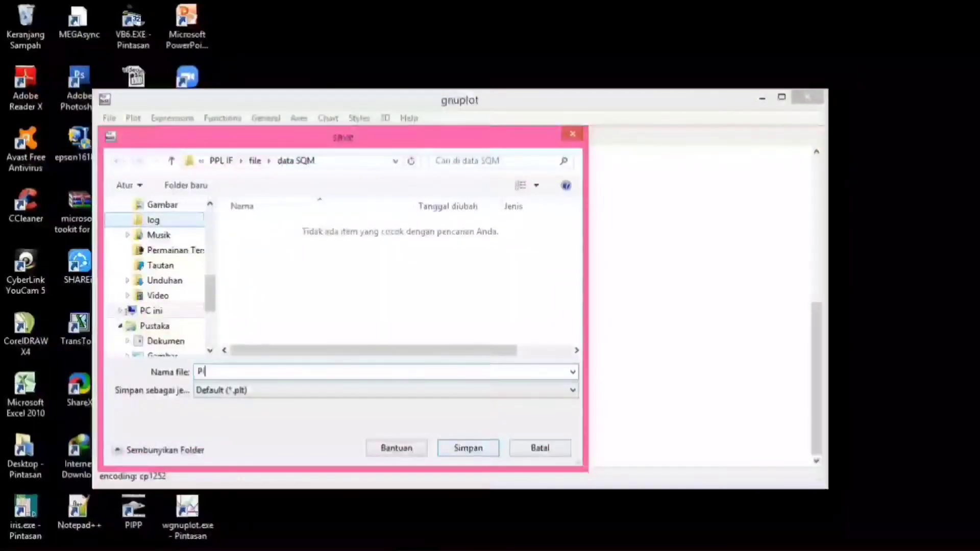
{"action": "type", "text": "otting "}
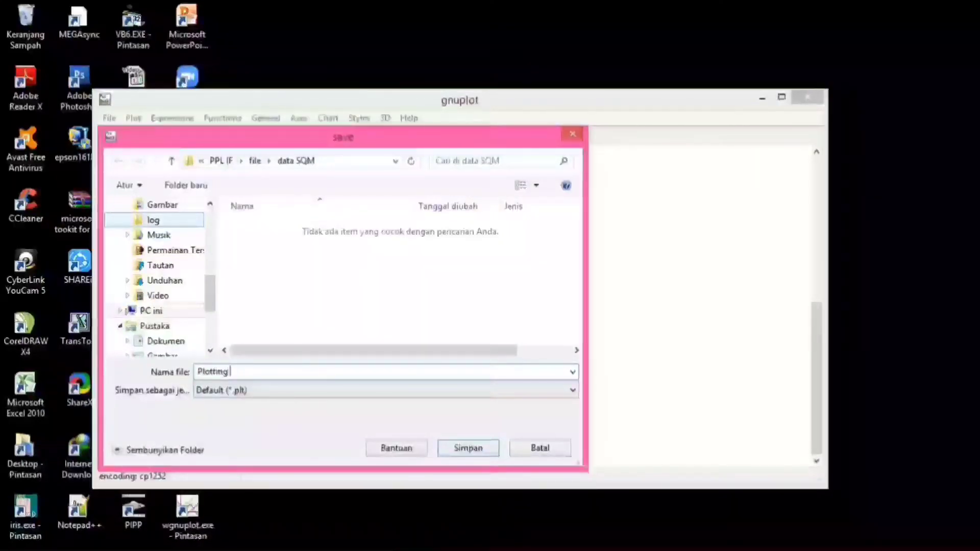
{"action": "type", "text": "Data "}
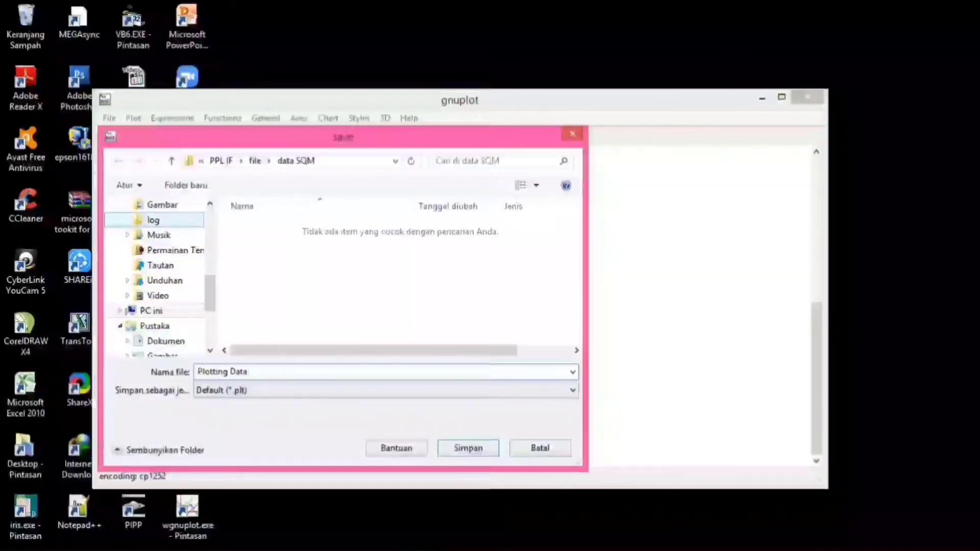
{"action": "type", "text": "SQM"}
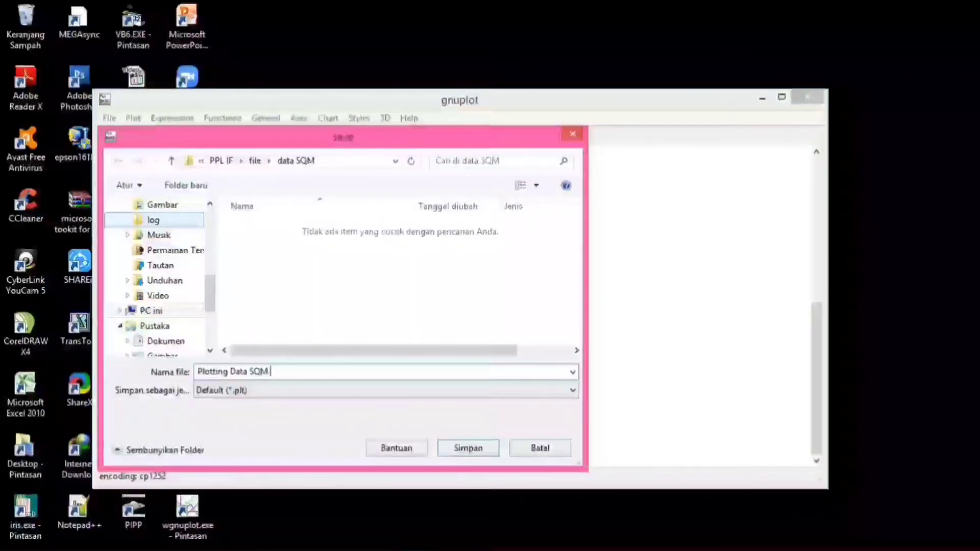
{"action": "type", "text": " Imahn"}
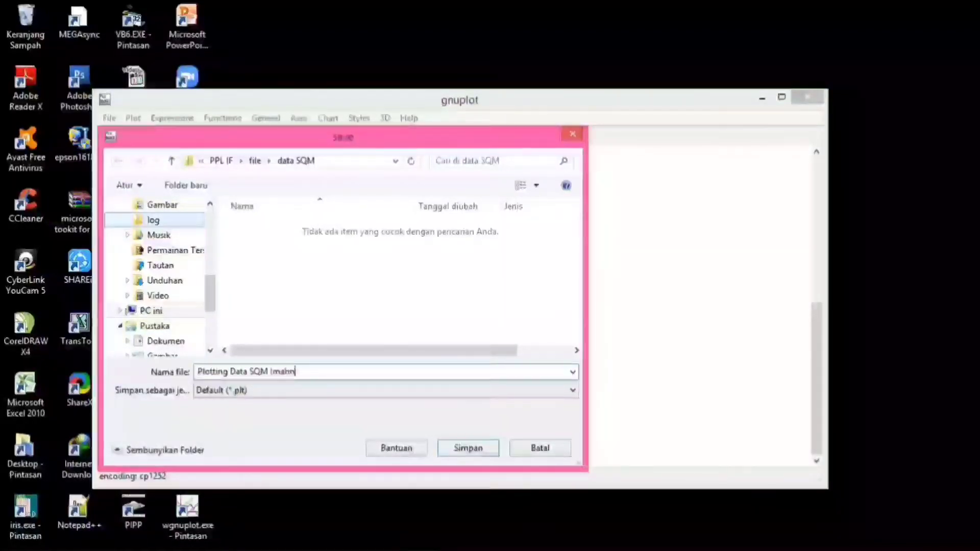
{"action": "type", "text": "oong"}
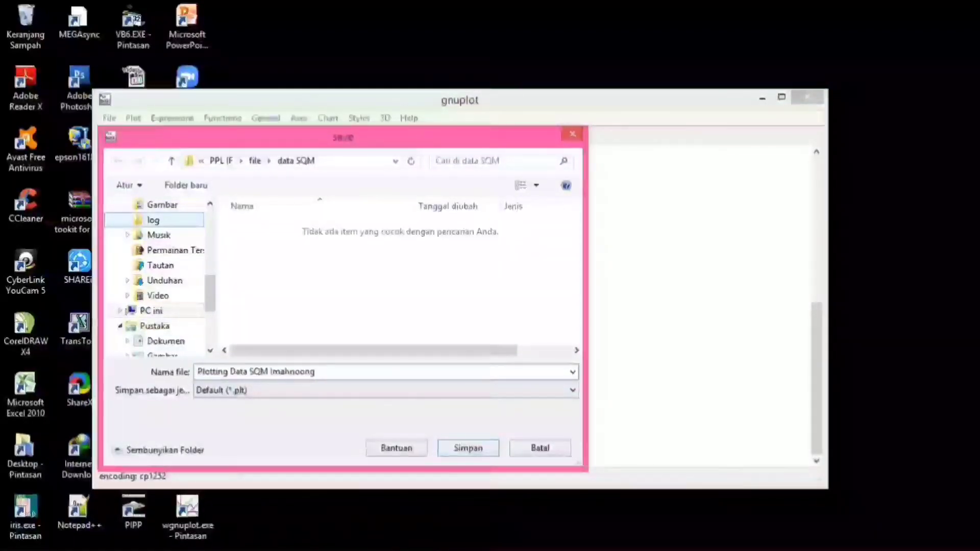
{"action": "left_click", "coordinate": [454, 448]}
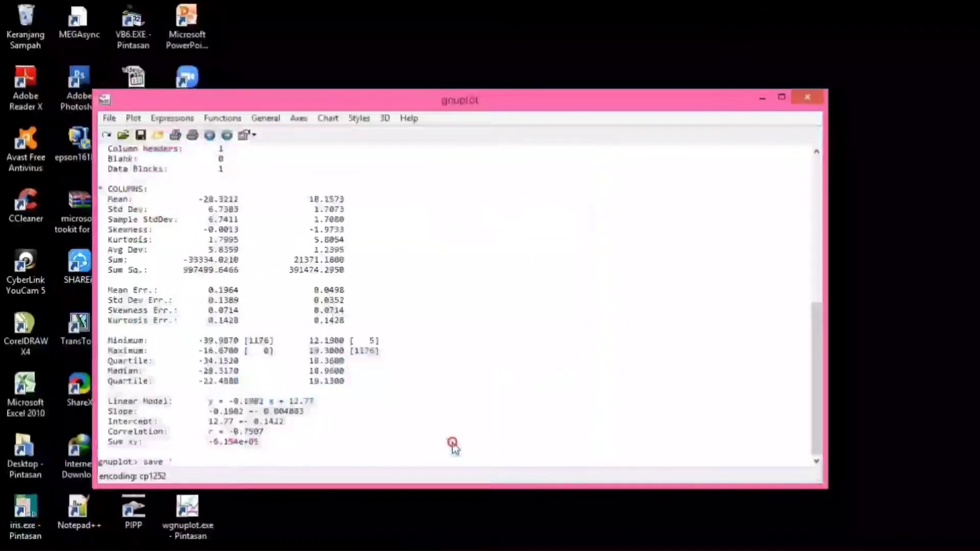
{"action": "left_click", "coordinate": [111, 118]}
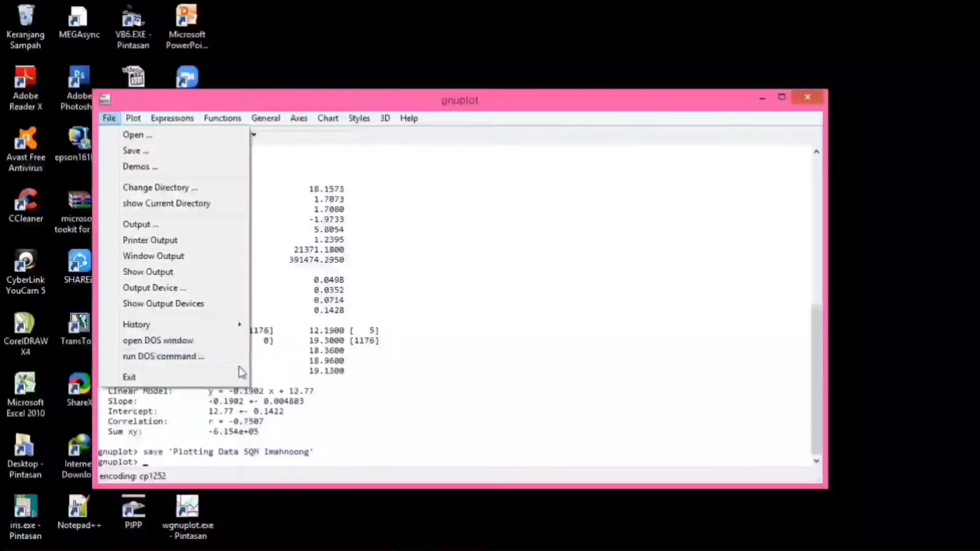
{"action": "left_click", "coordinate": [230, 377]}
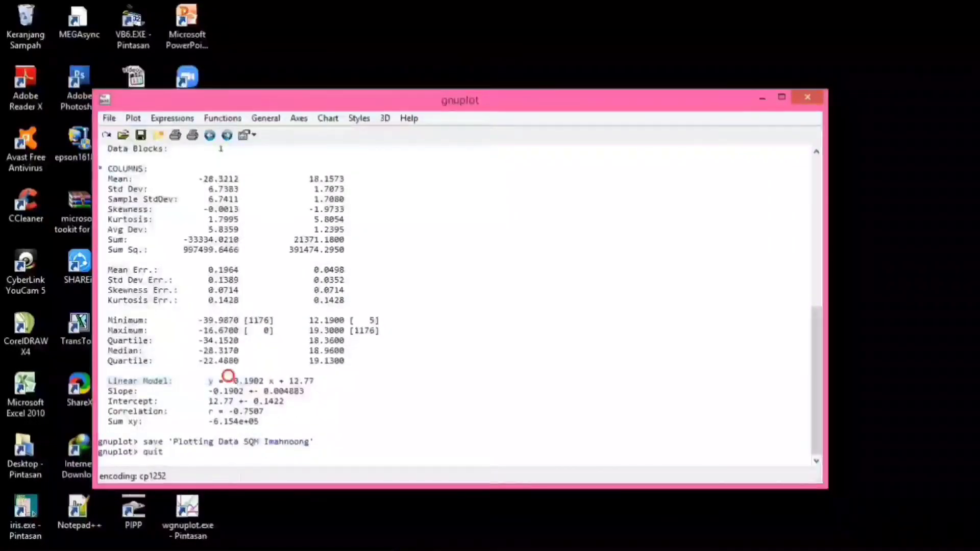